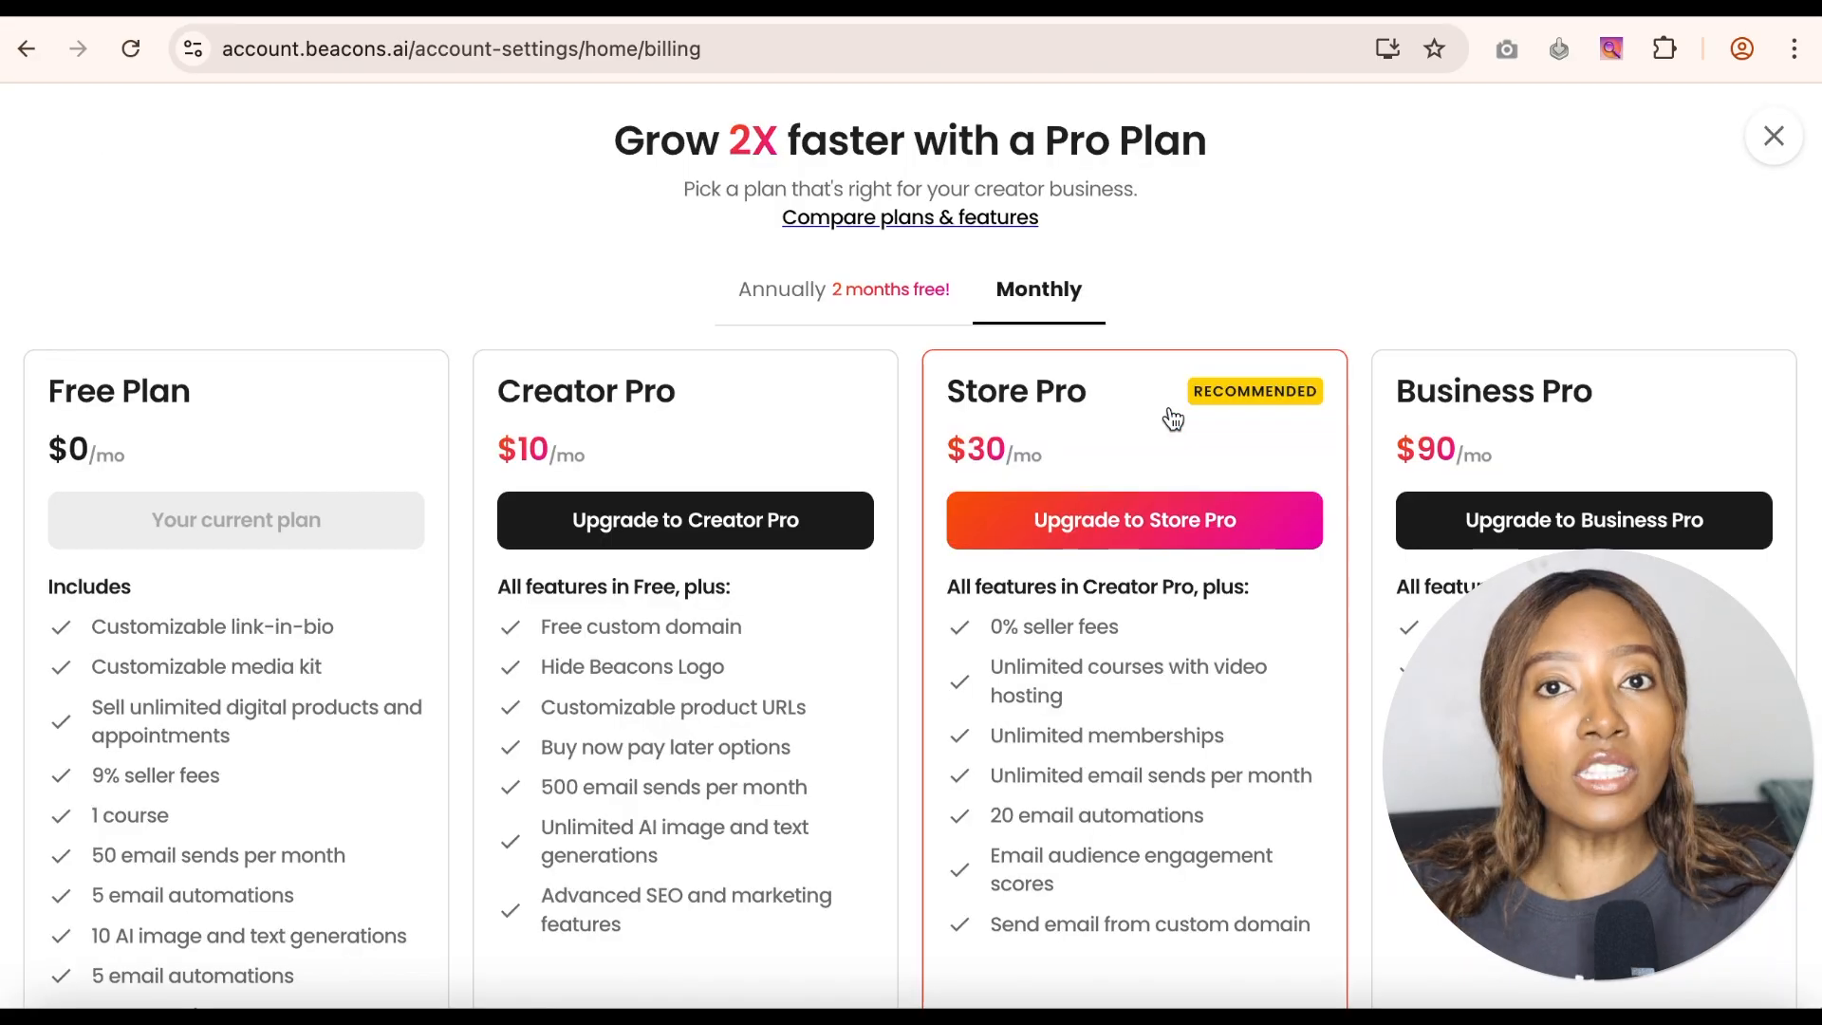
scroll(575, 690, "down", 3)
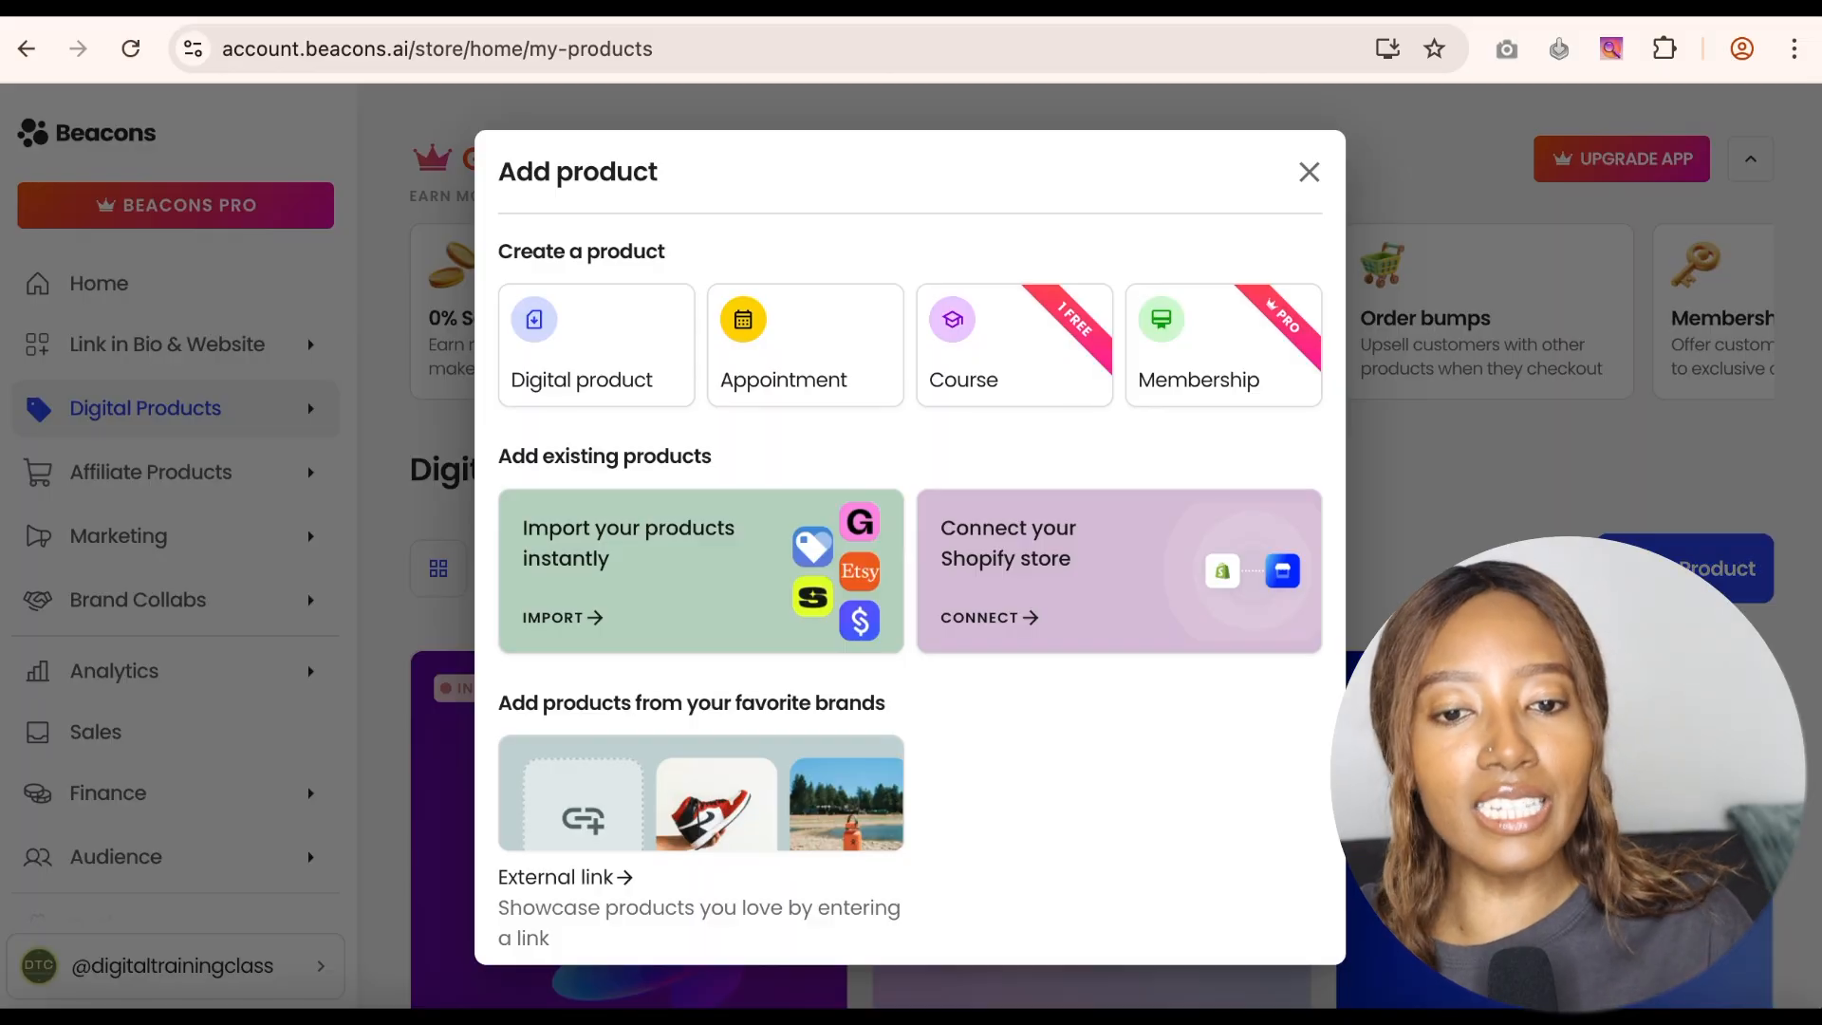
- Create a digital product titled "Gut Health Foods" and end its description with the line "Heal your gut, heal your body."
left_click(565, 390)
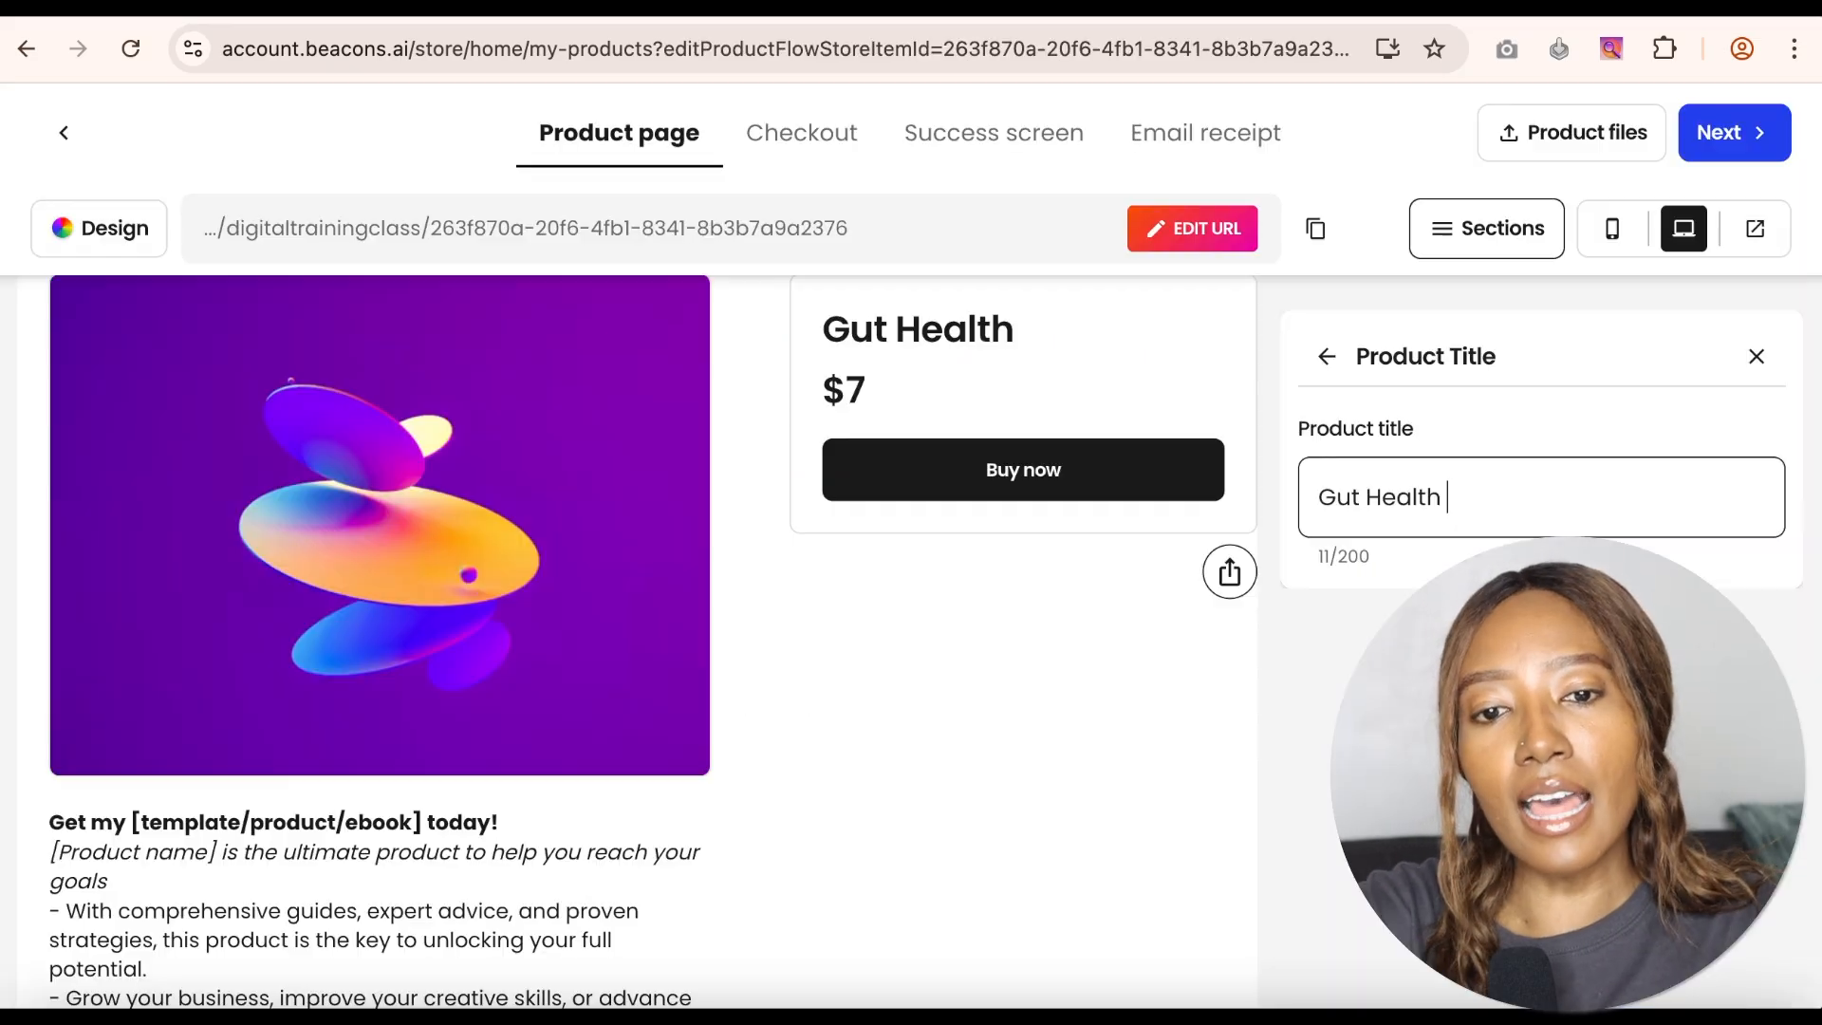
type("Foods")
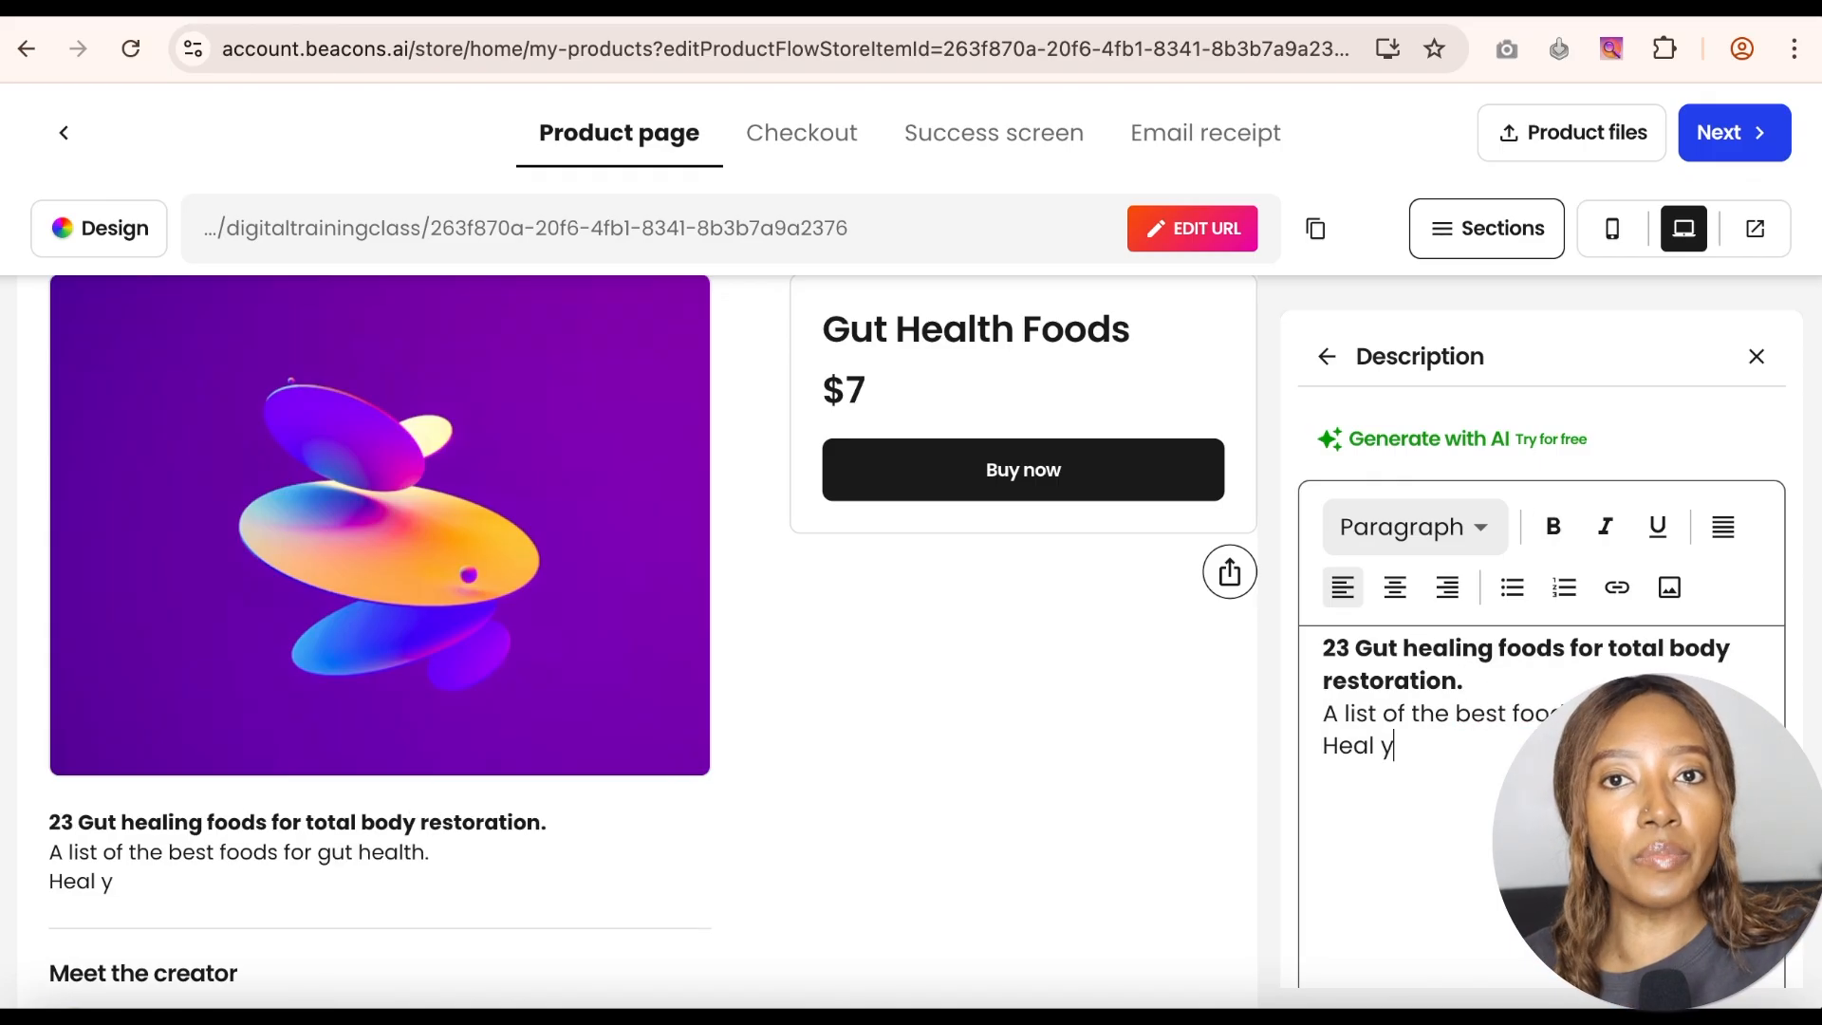
type("our g")
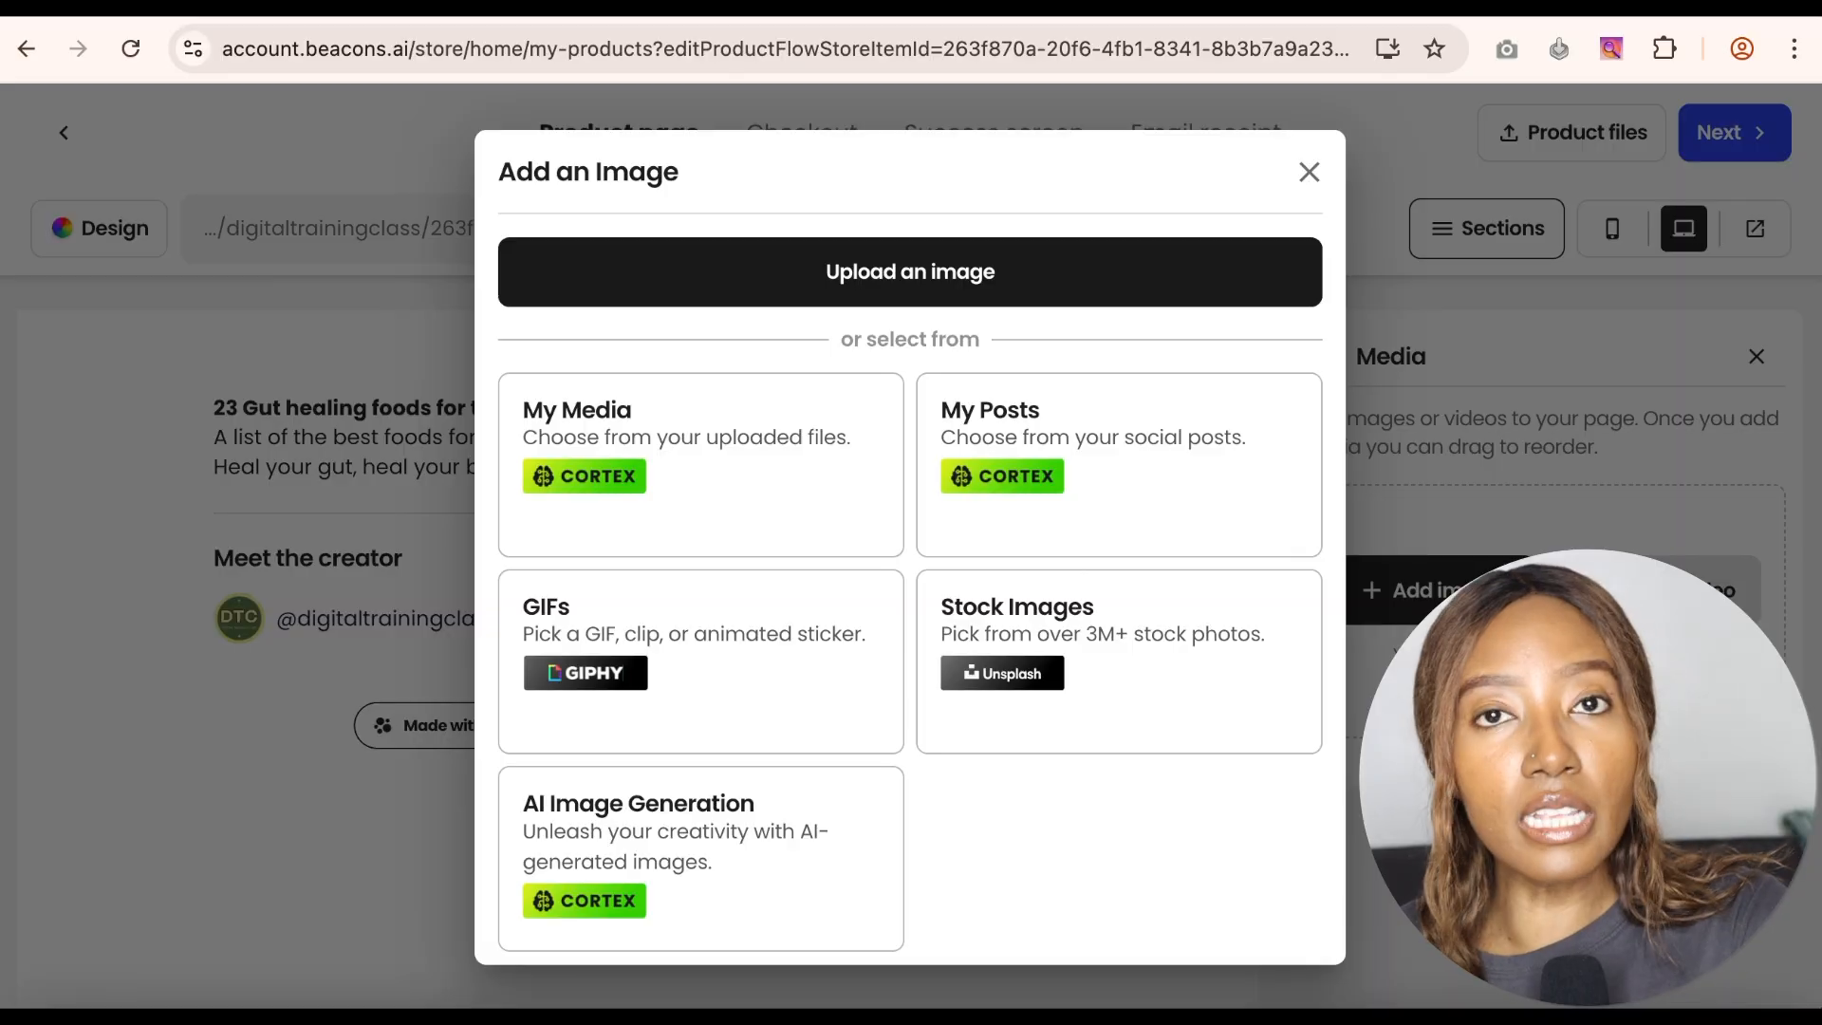
- Upload the "23 Gut Healing Foods" cover as the product image and Gut-Healing Foods-list.pdf as the product file
left_click(919, 271)
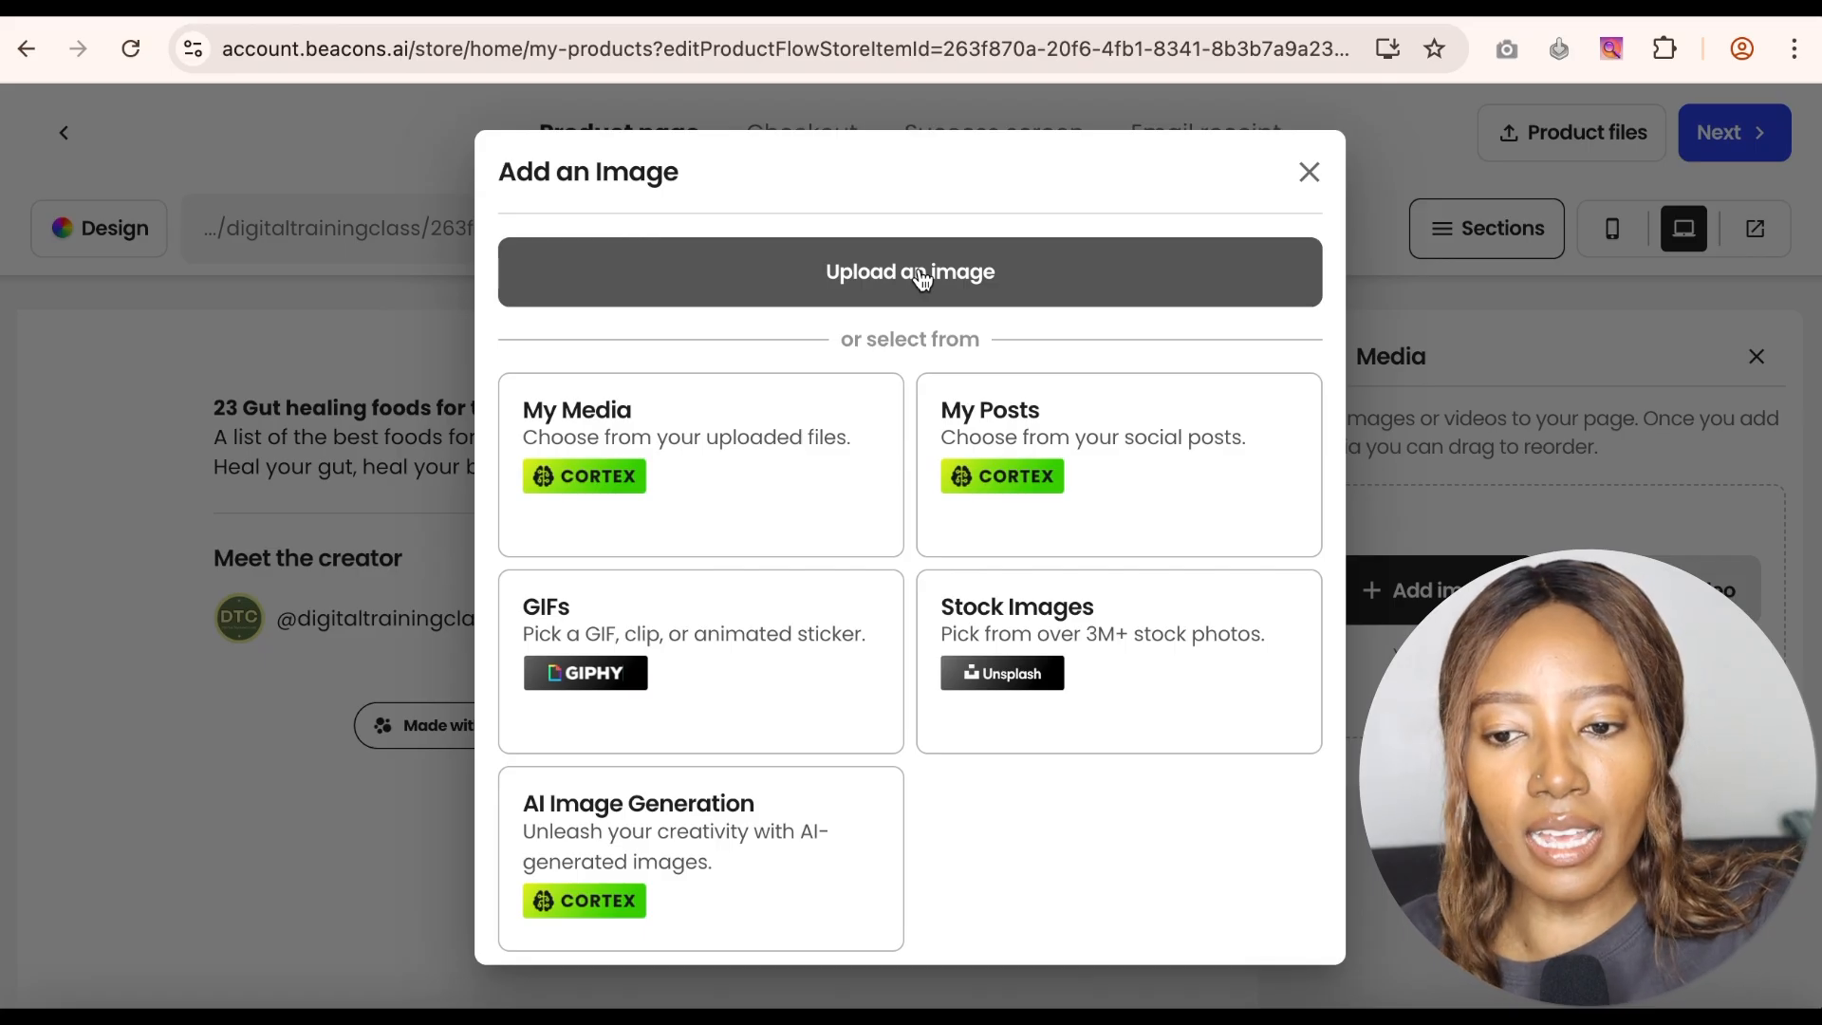
left_click(682, 931)
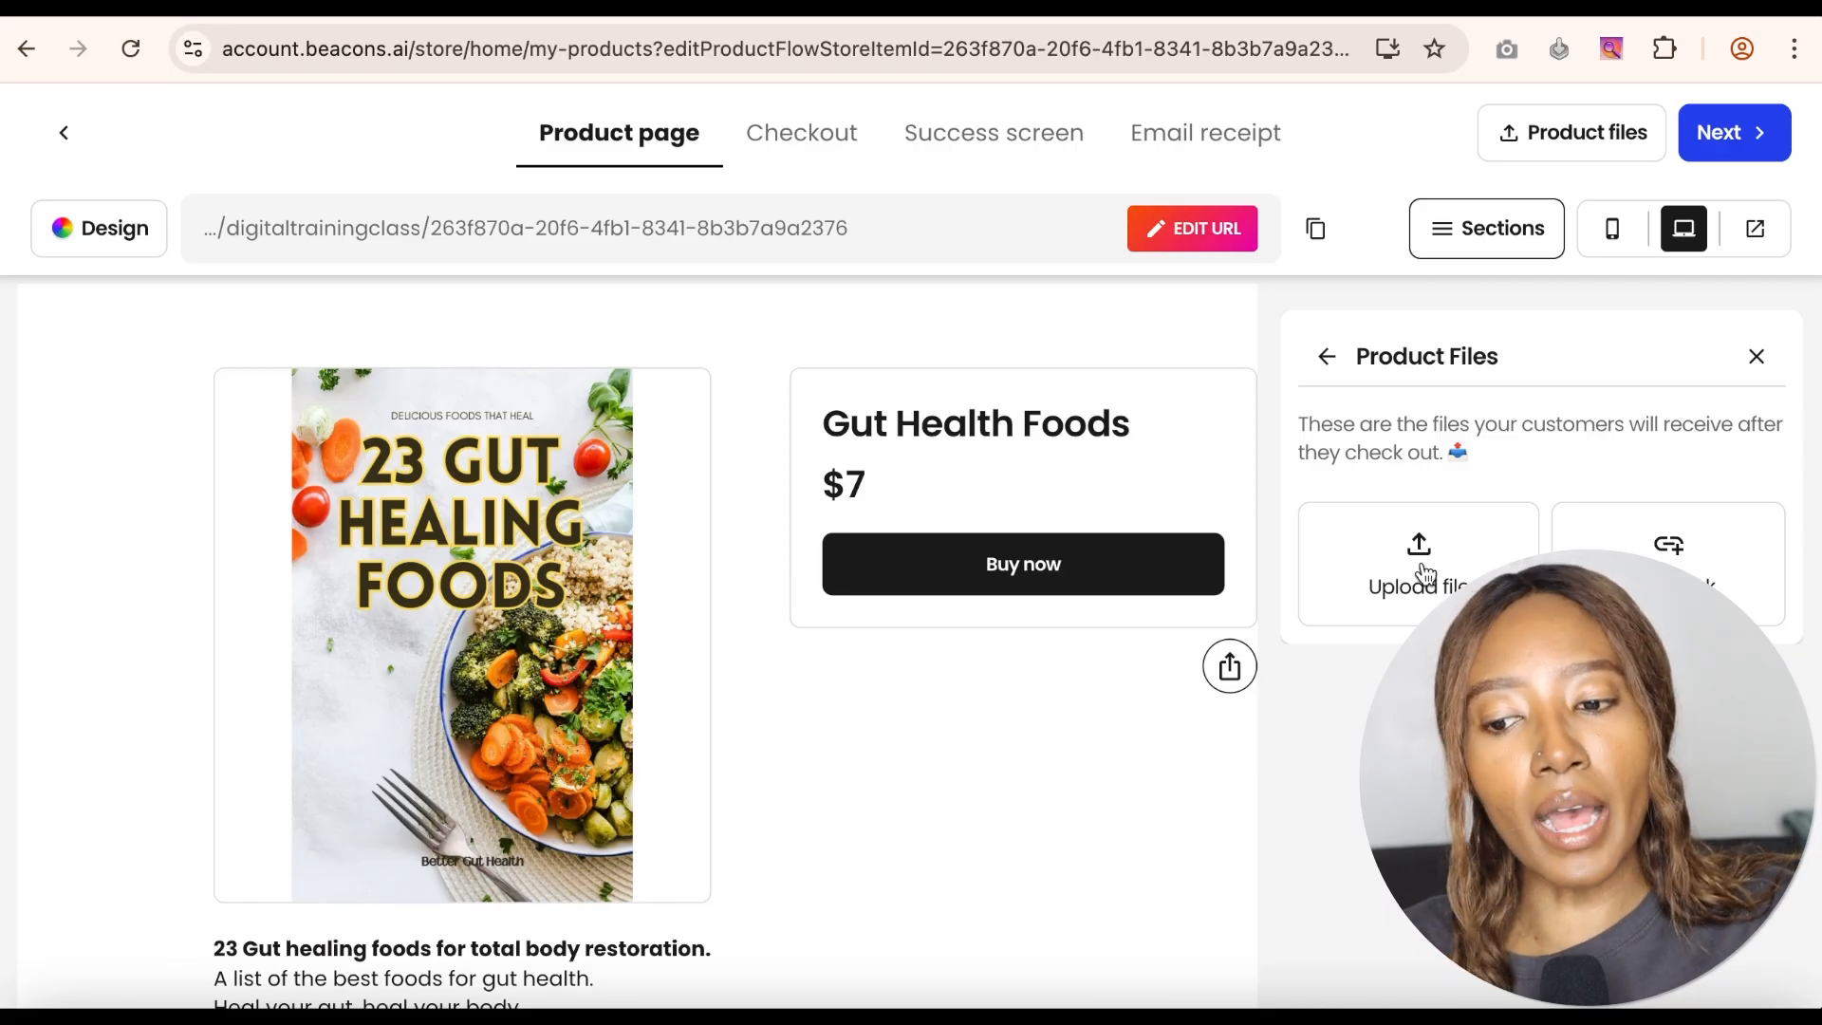
left_click(1426, 573)
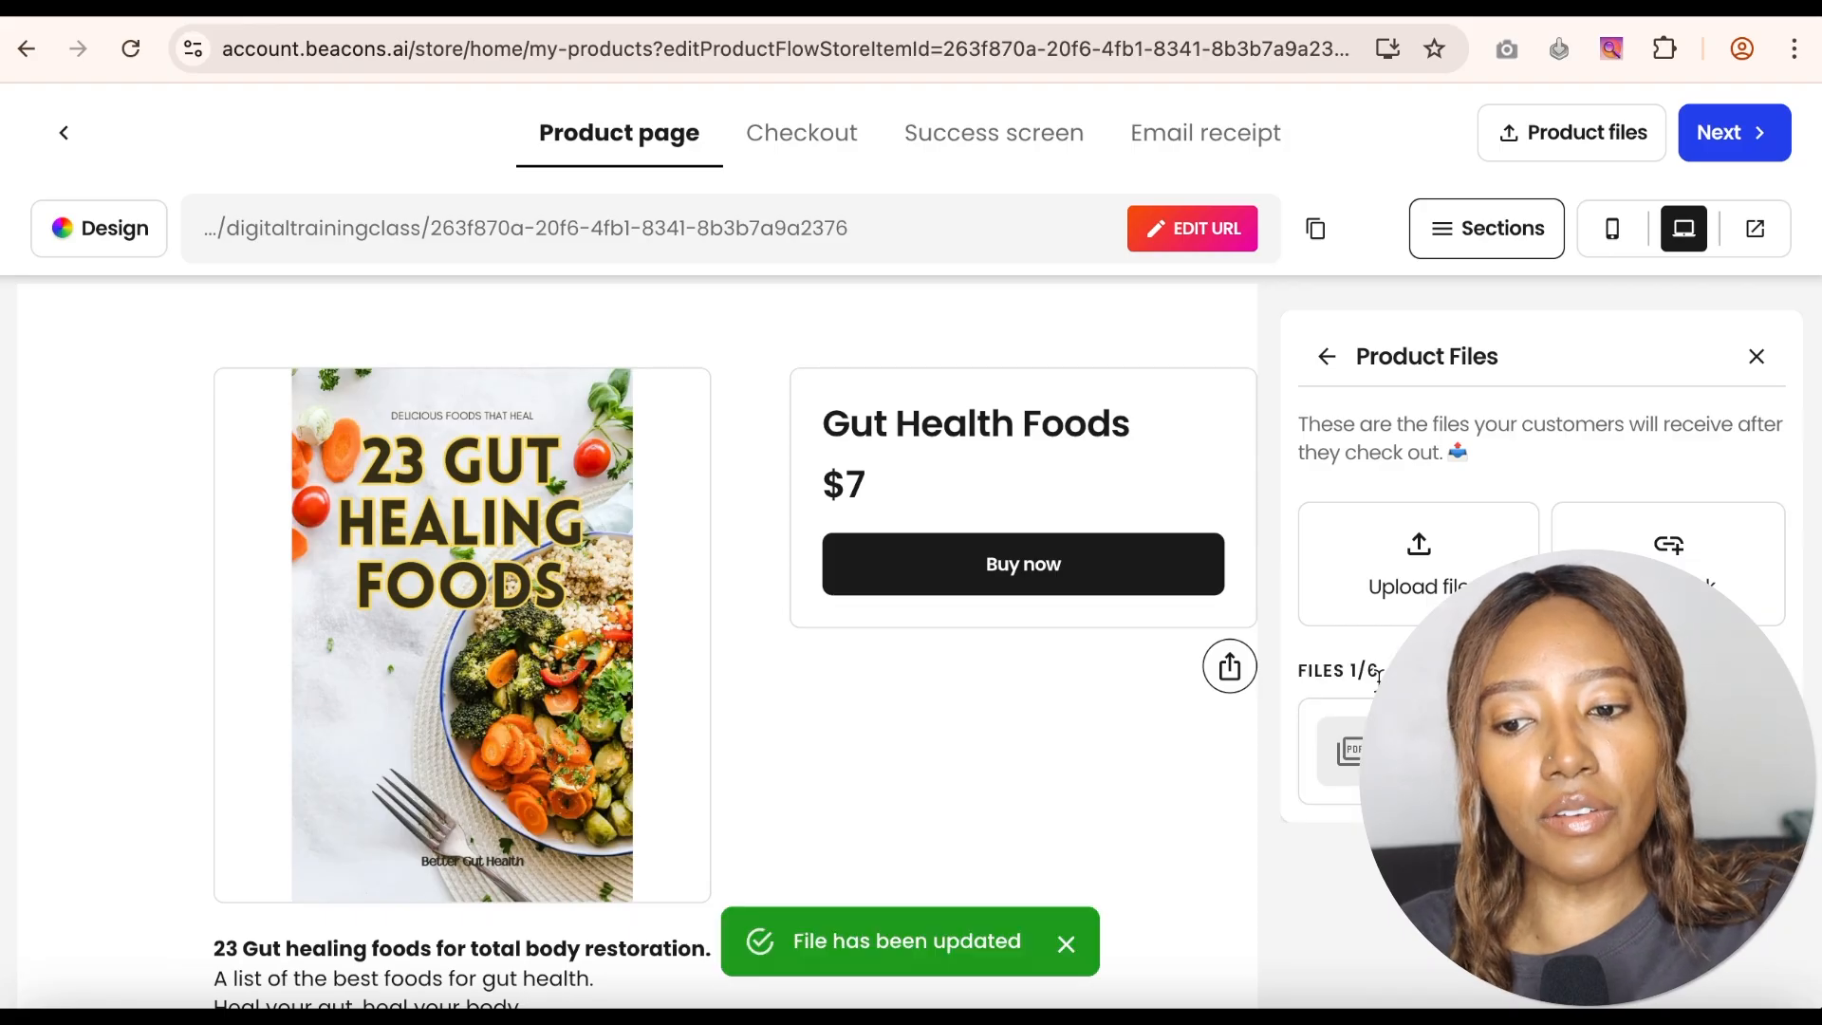
left_click(1325, 356)
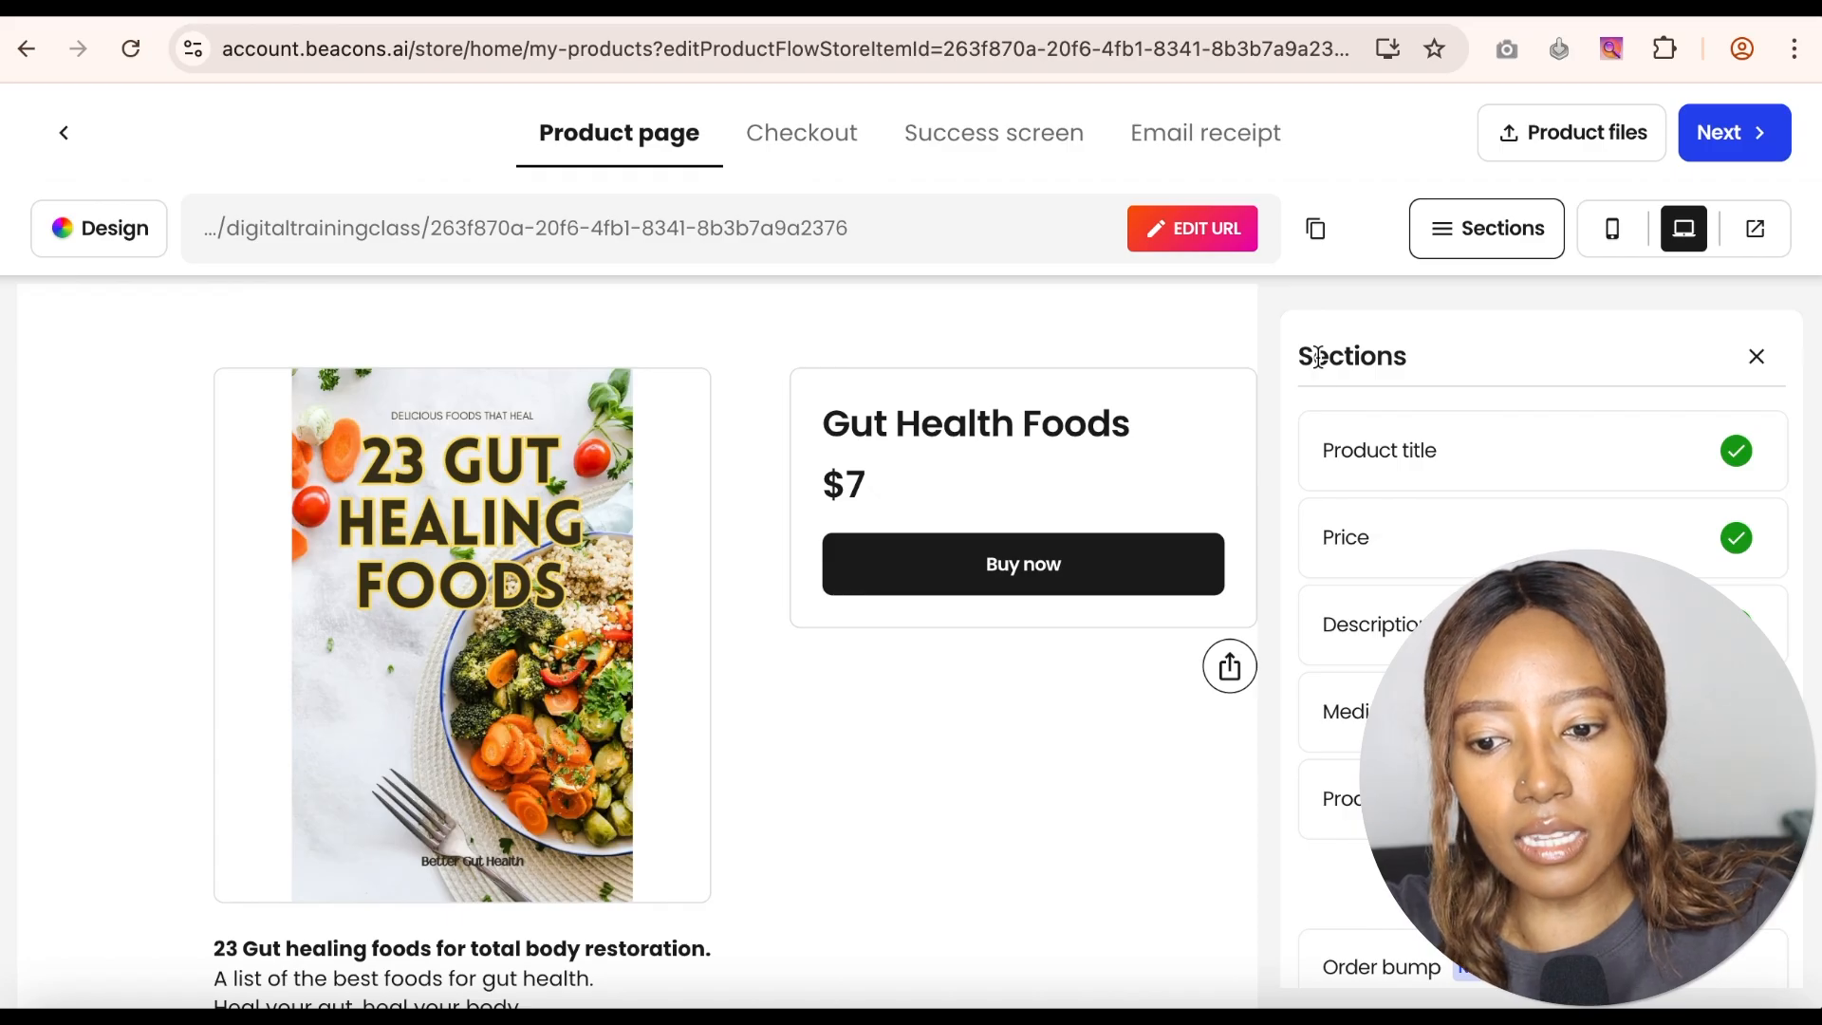
- Look through the product's required and optional sections, such as order bump, sales limit, SEO settings and reviews, and its page preview
scroll(1423, 759, "down", 4)
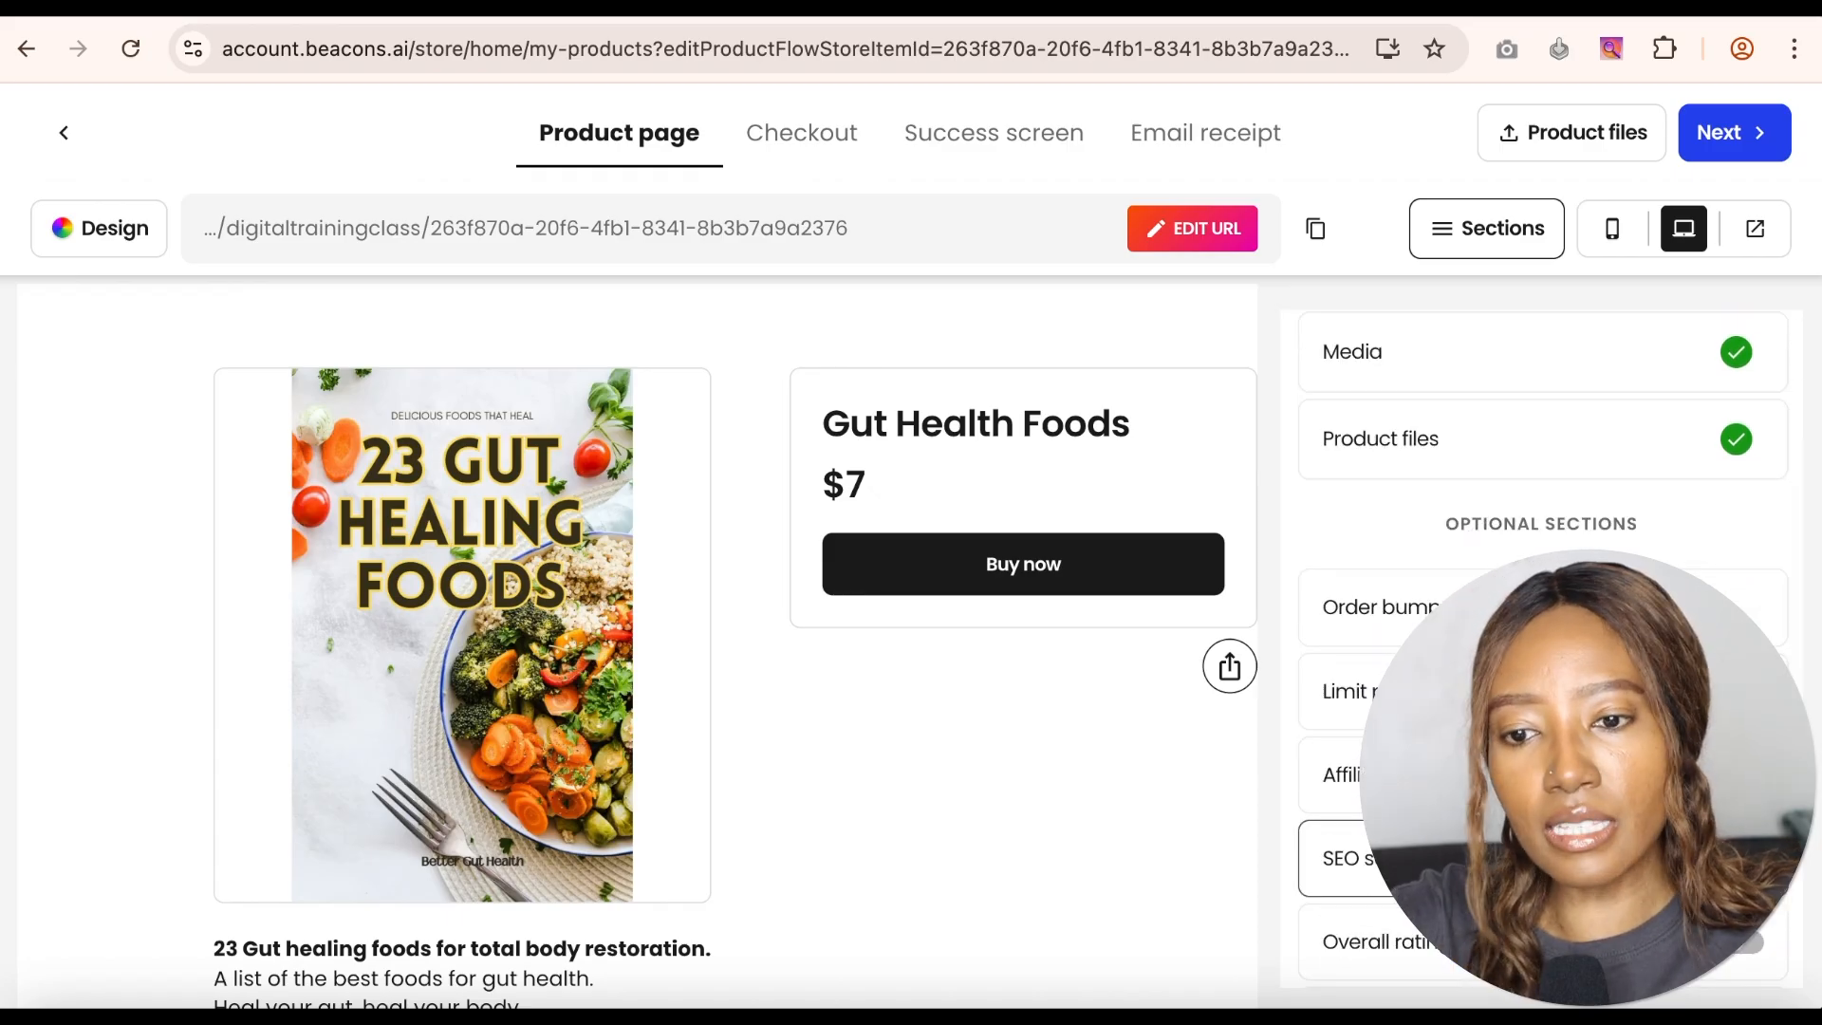
scroll(1464, 423, "down", 4)
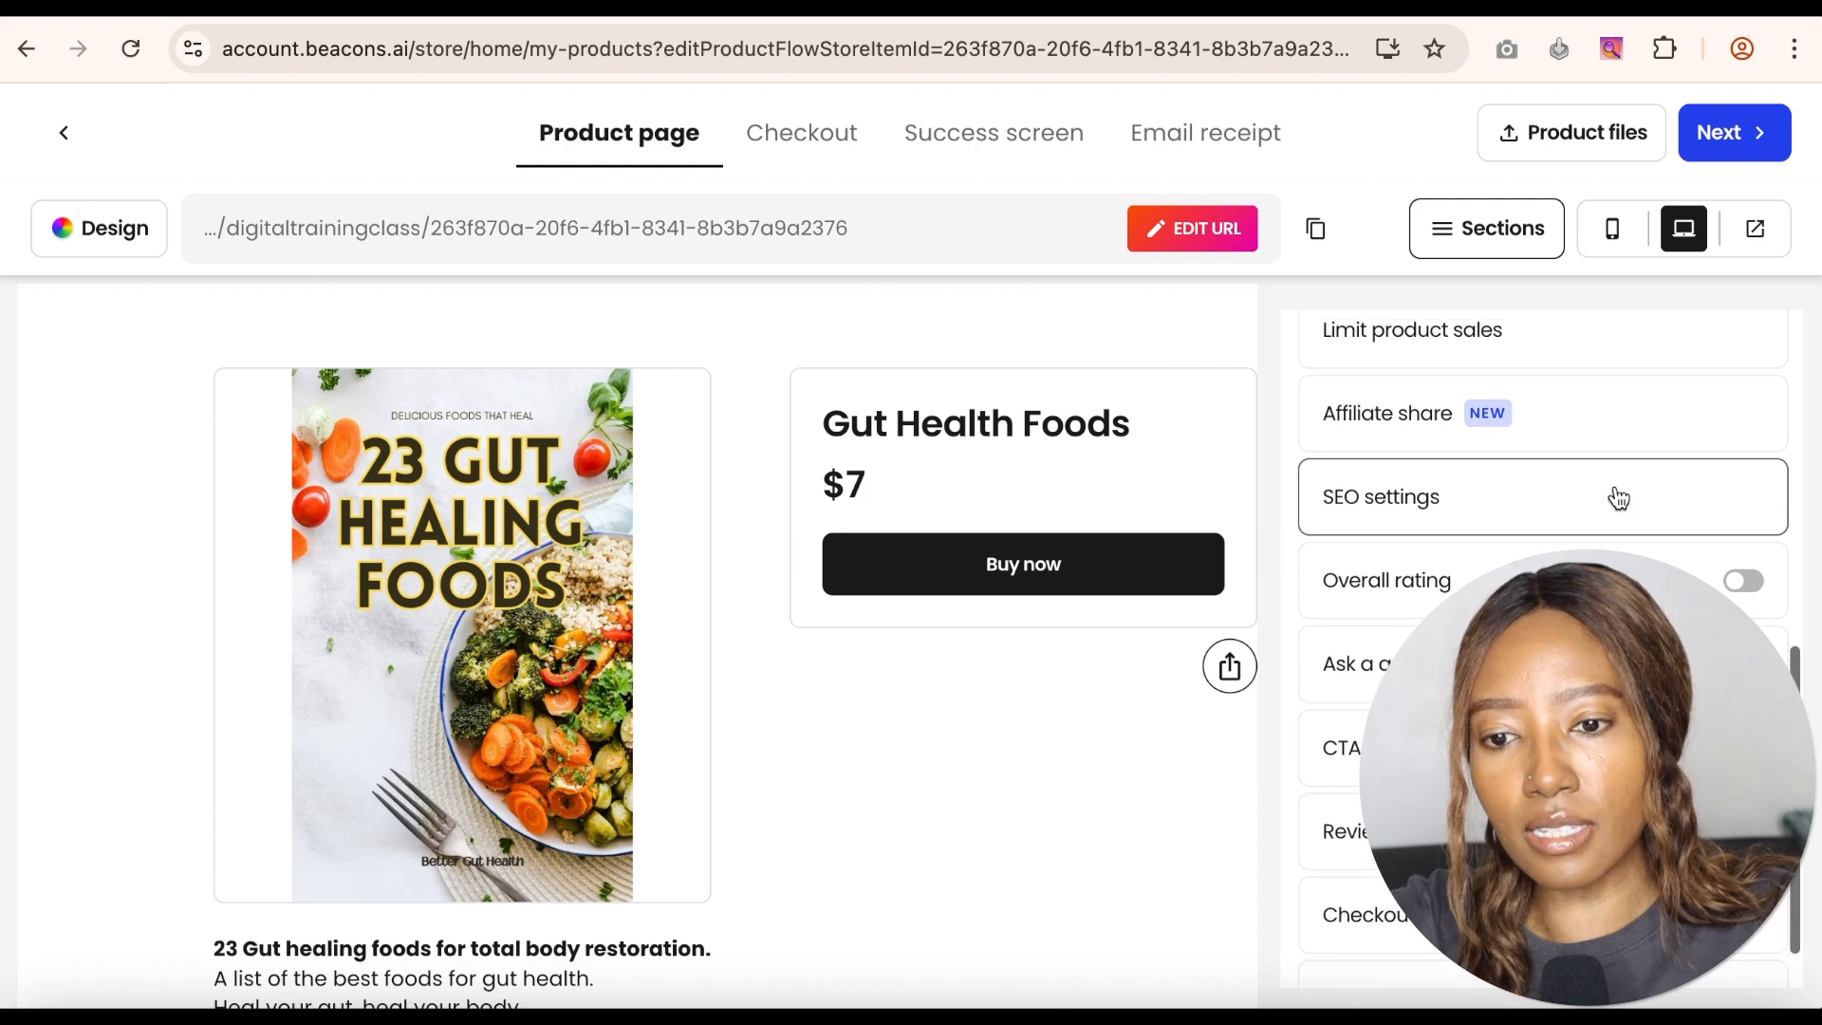
scroll(1616, 497, "up", 2)
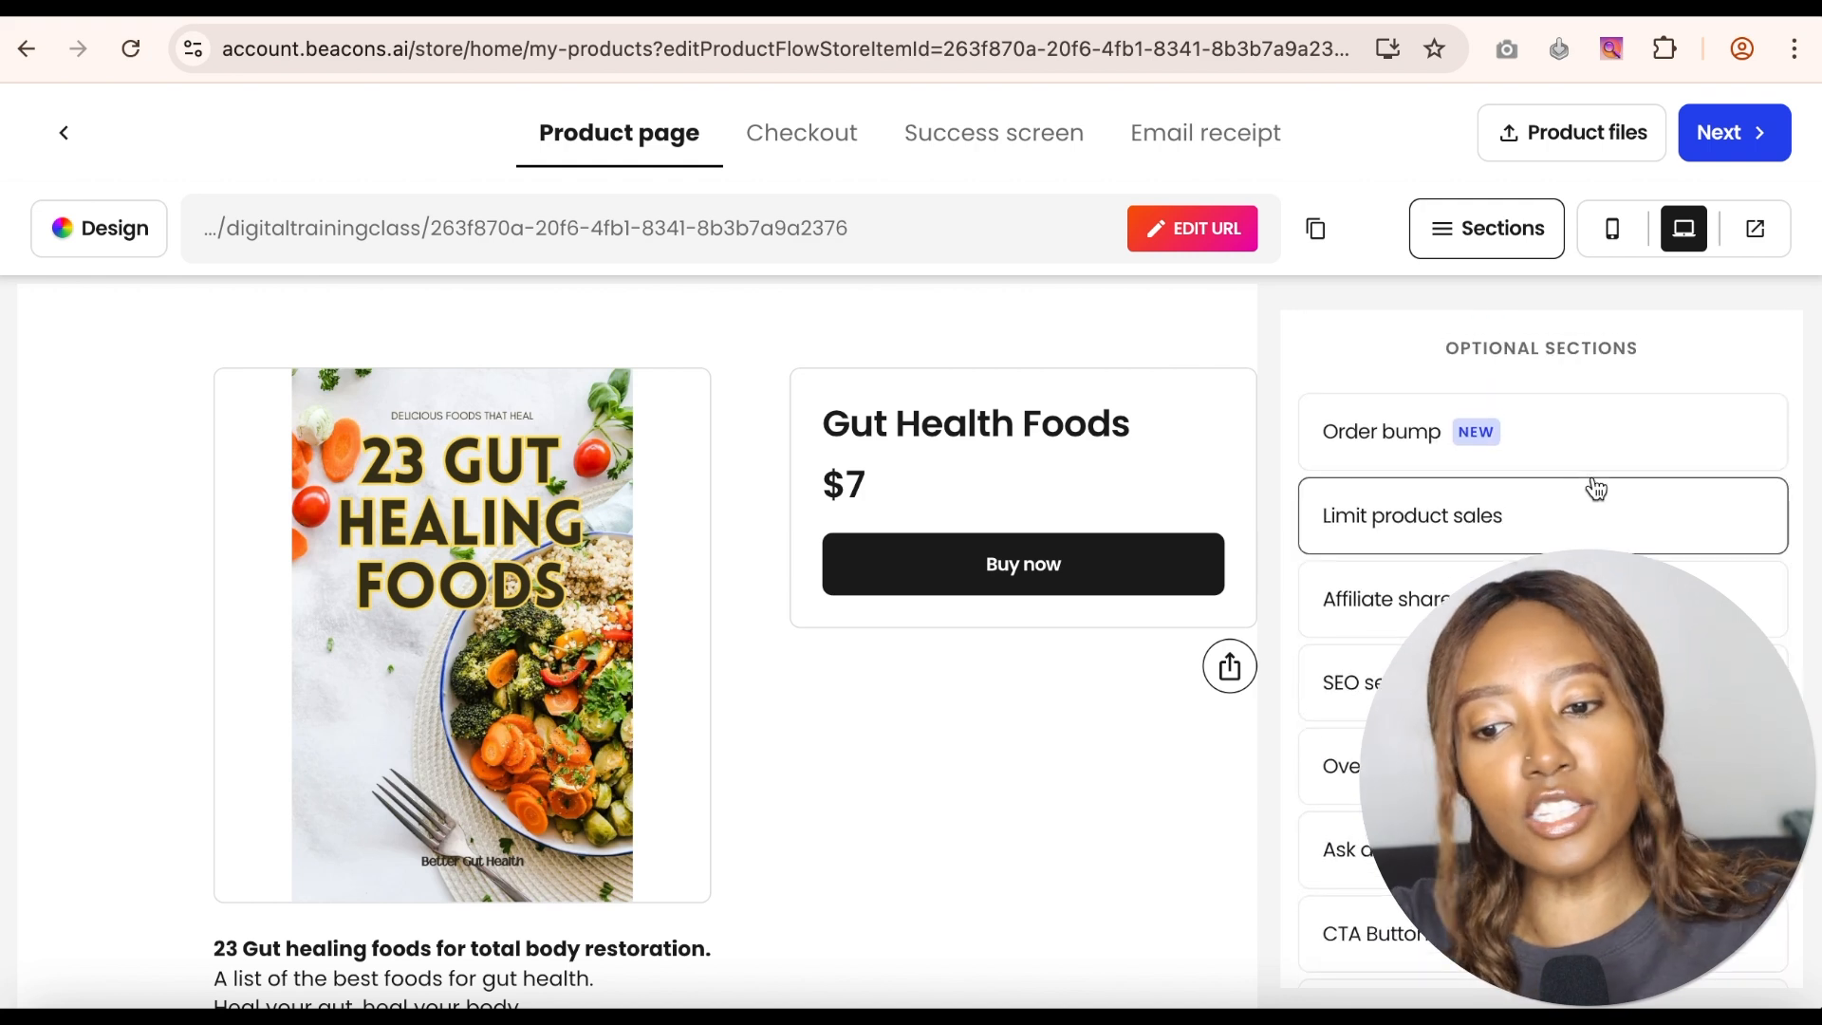
scroll(1596, 488, "down", 3)
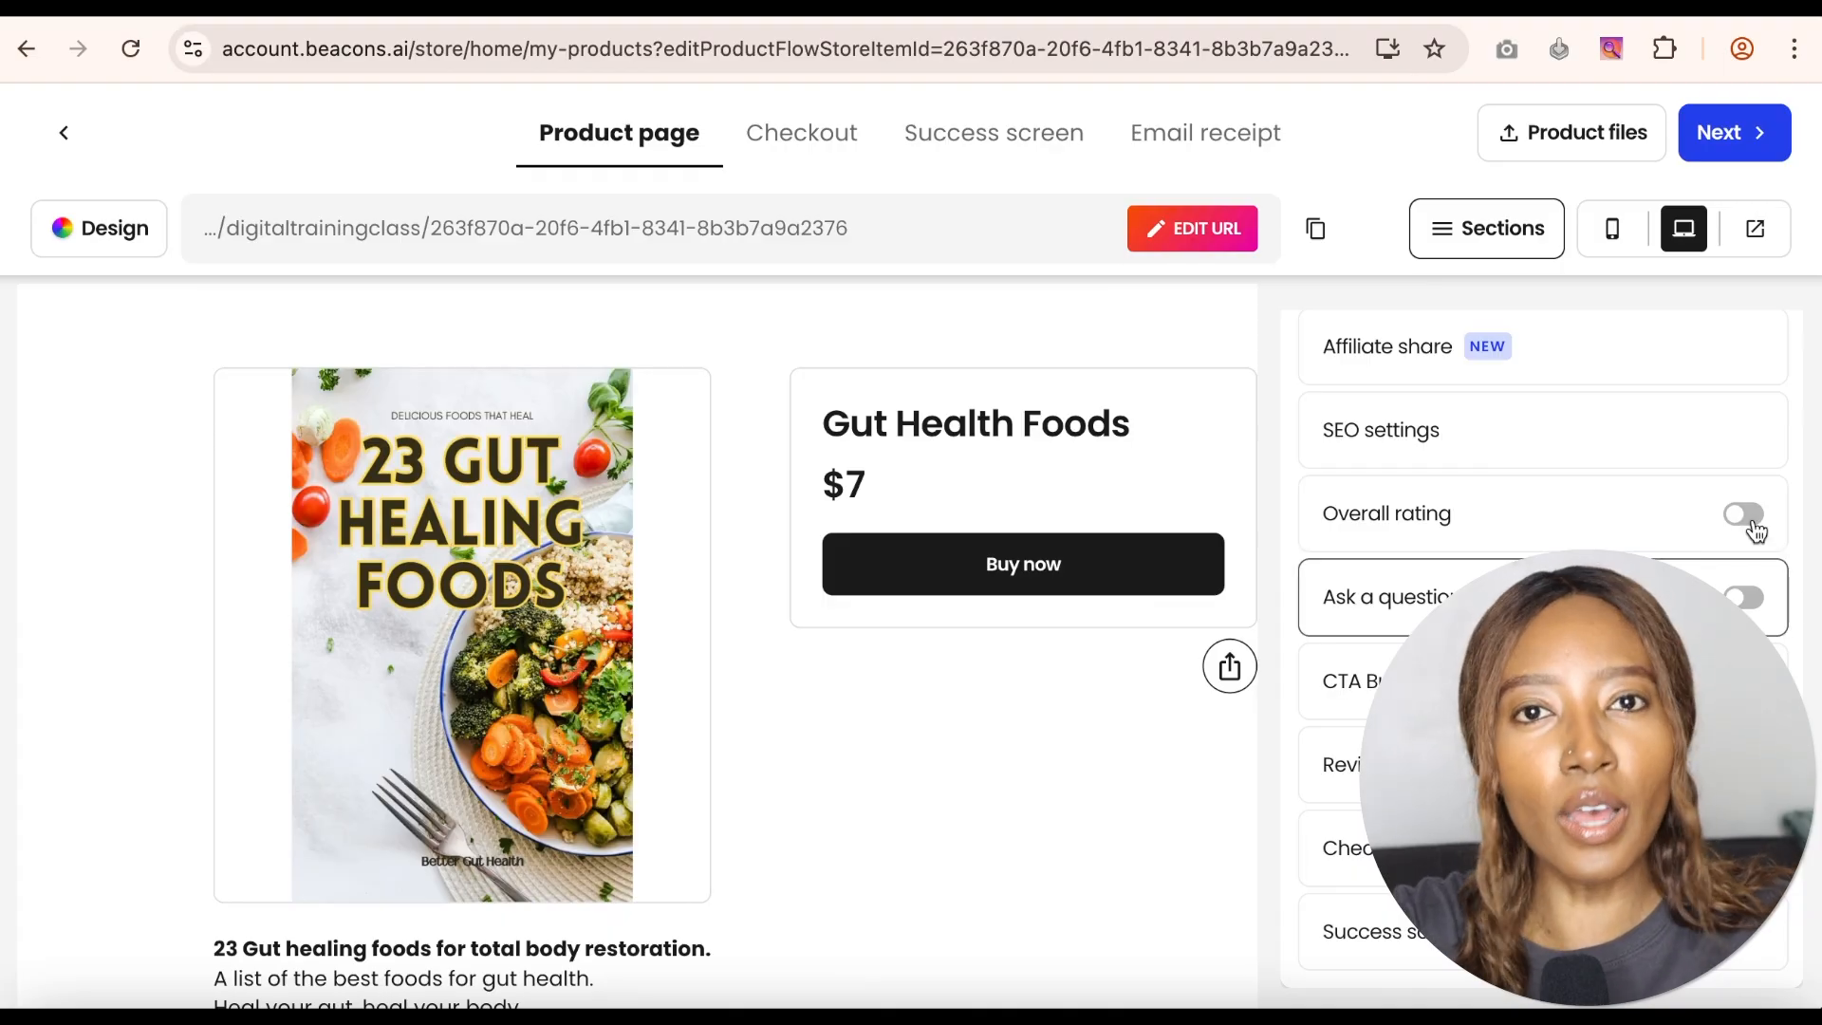
scroll(1737, 472, "down", 1)
scroll(1738, 472, "down", 2)
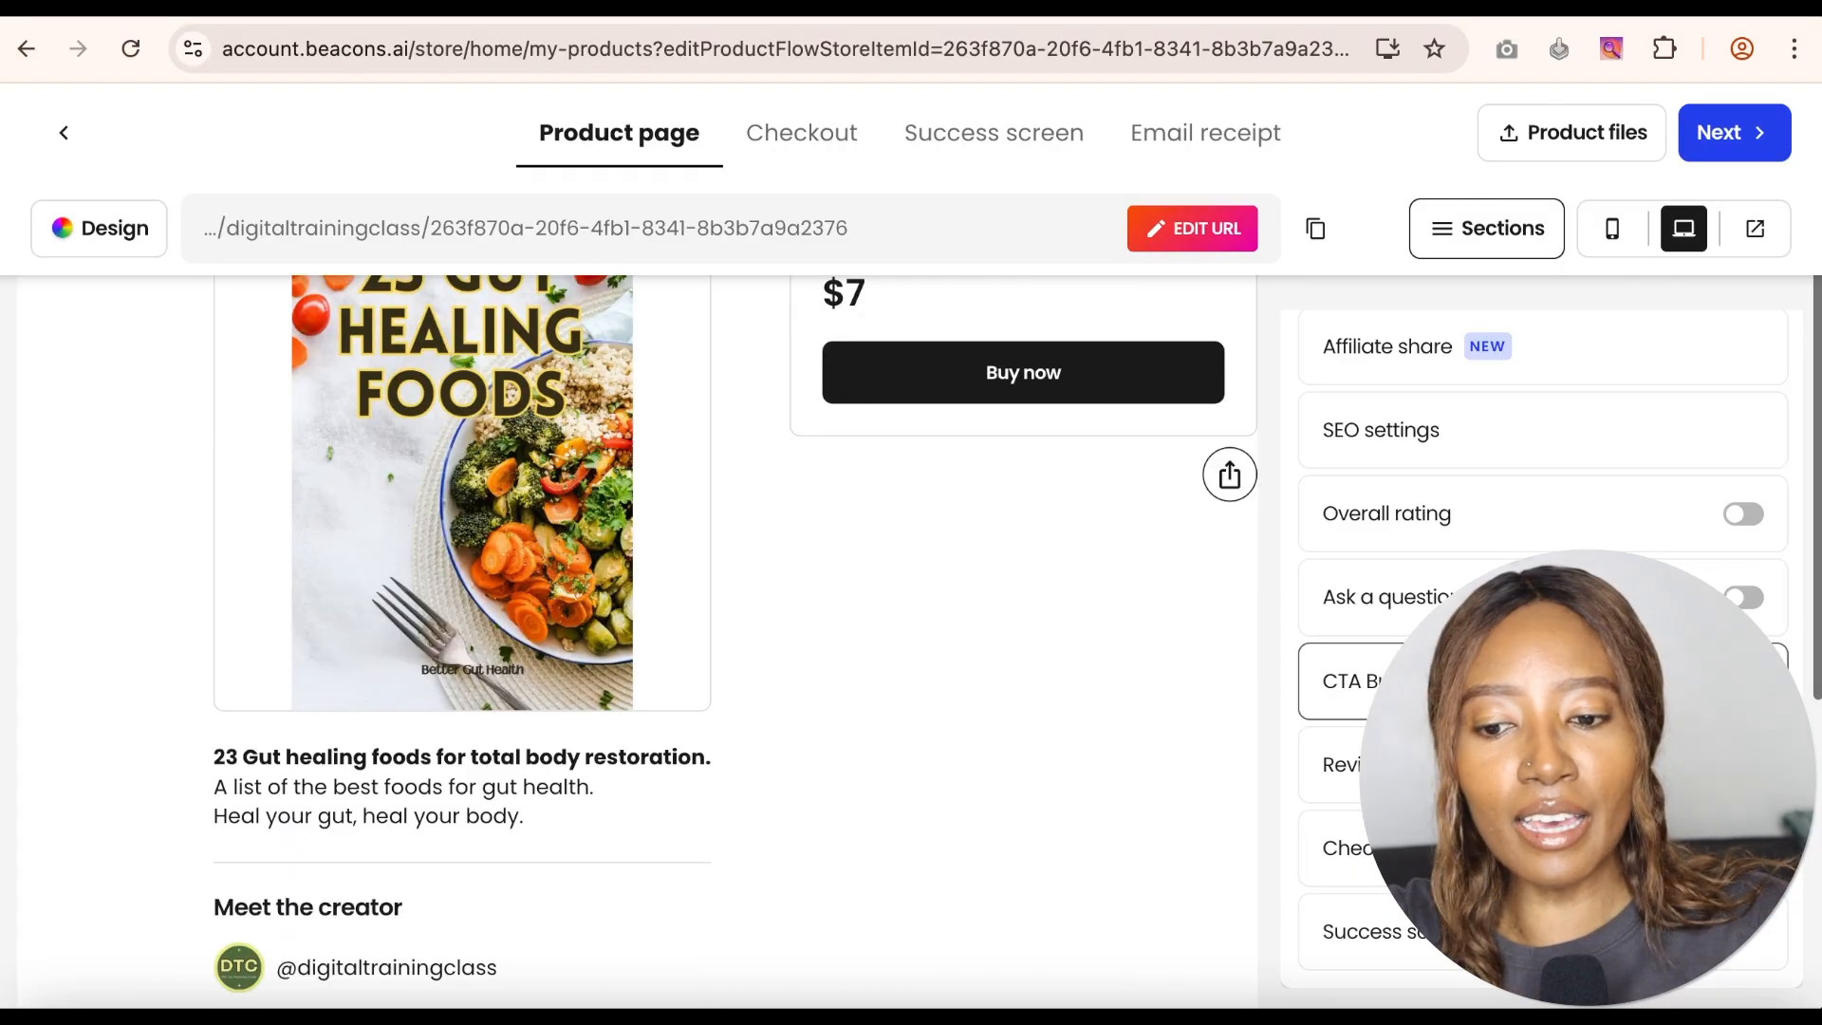
scroll(1708, 680, "down", 1)
scroll(1708, 680, "up", 7)
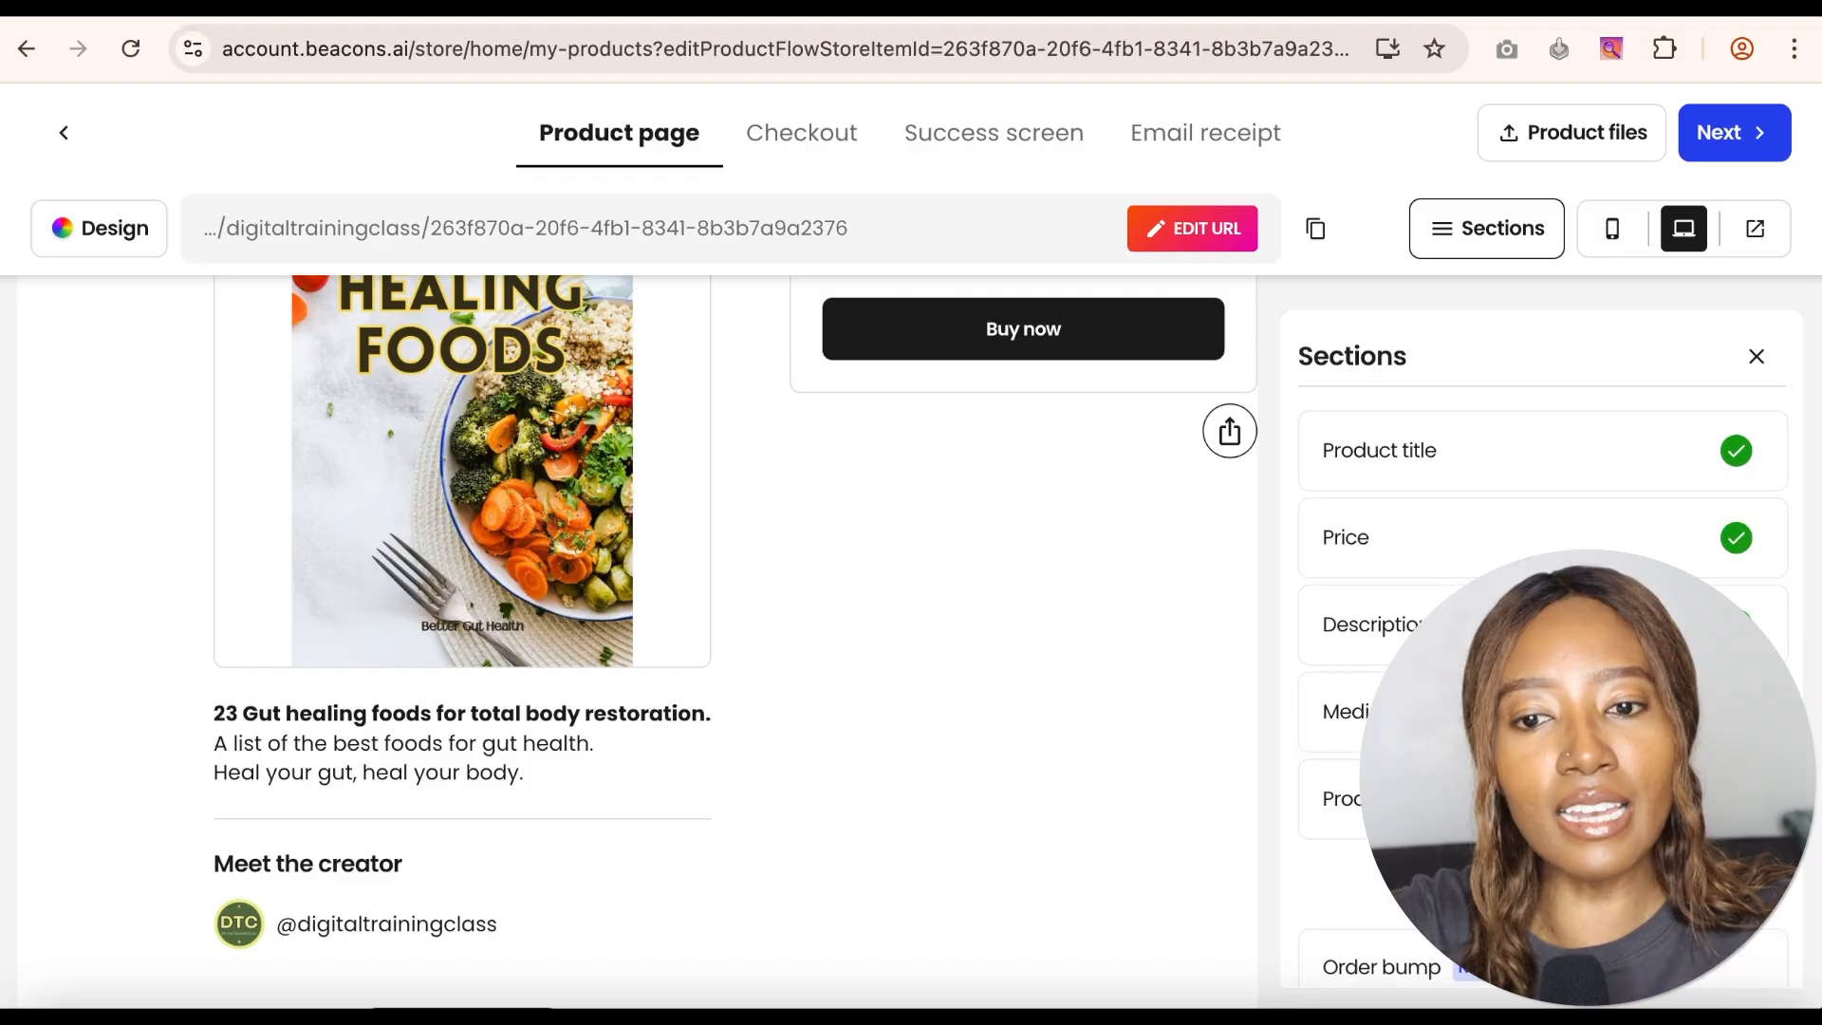
scroll(1518, 645, "down", 8)
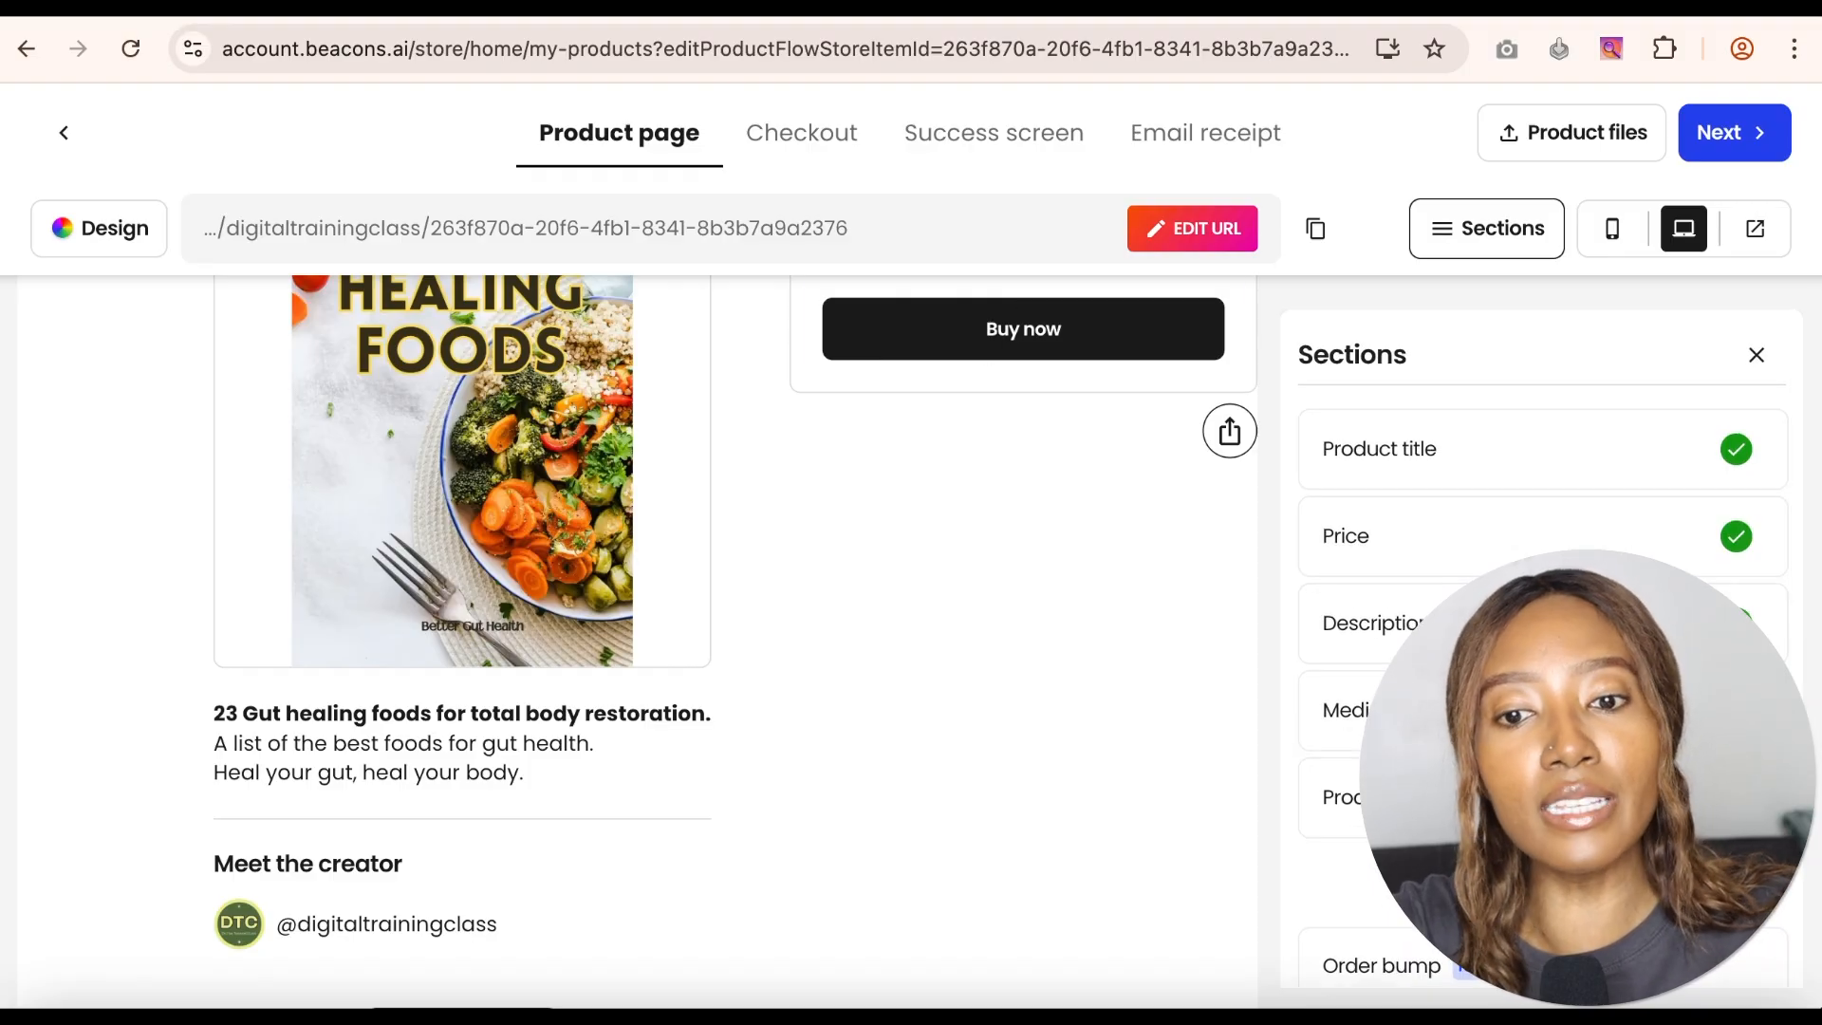
- Preview the product's success screen and email receipt, and return to the product page preview
left_click(980, 147)
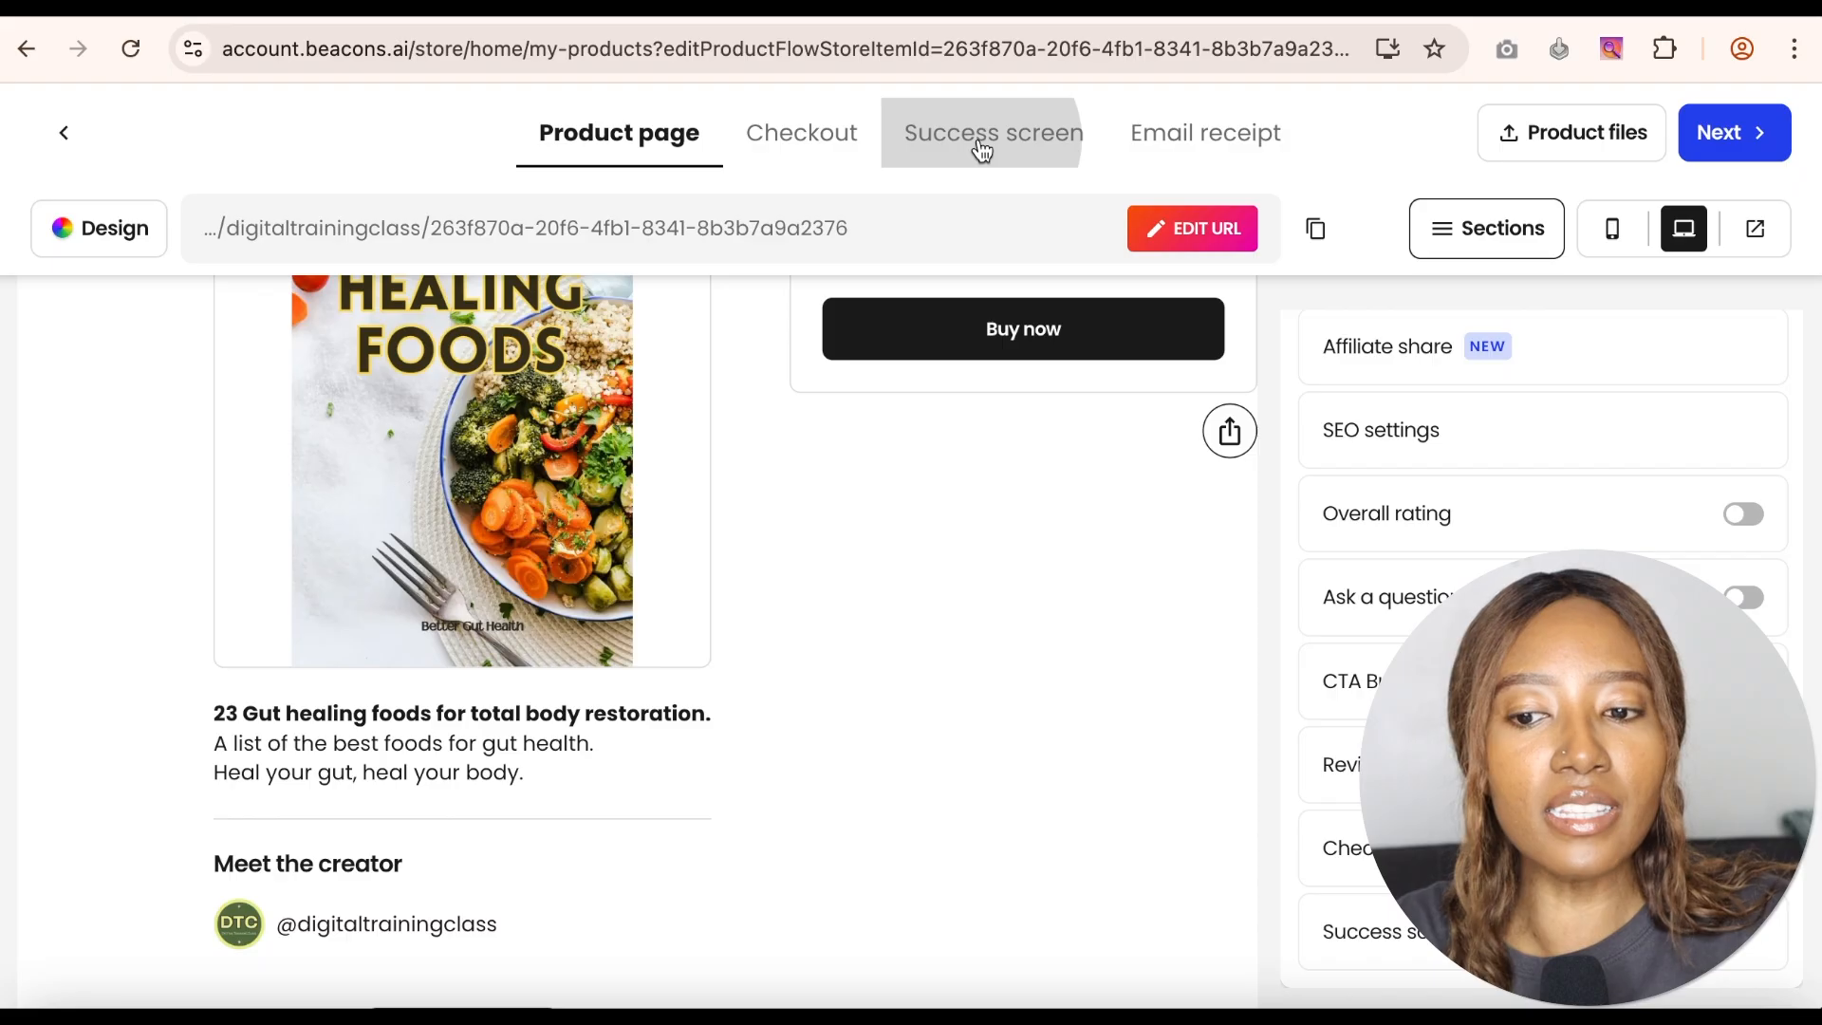
left_click(1188, 153)
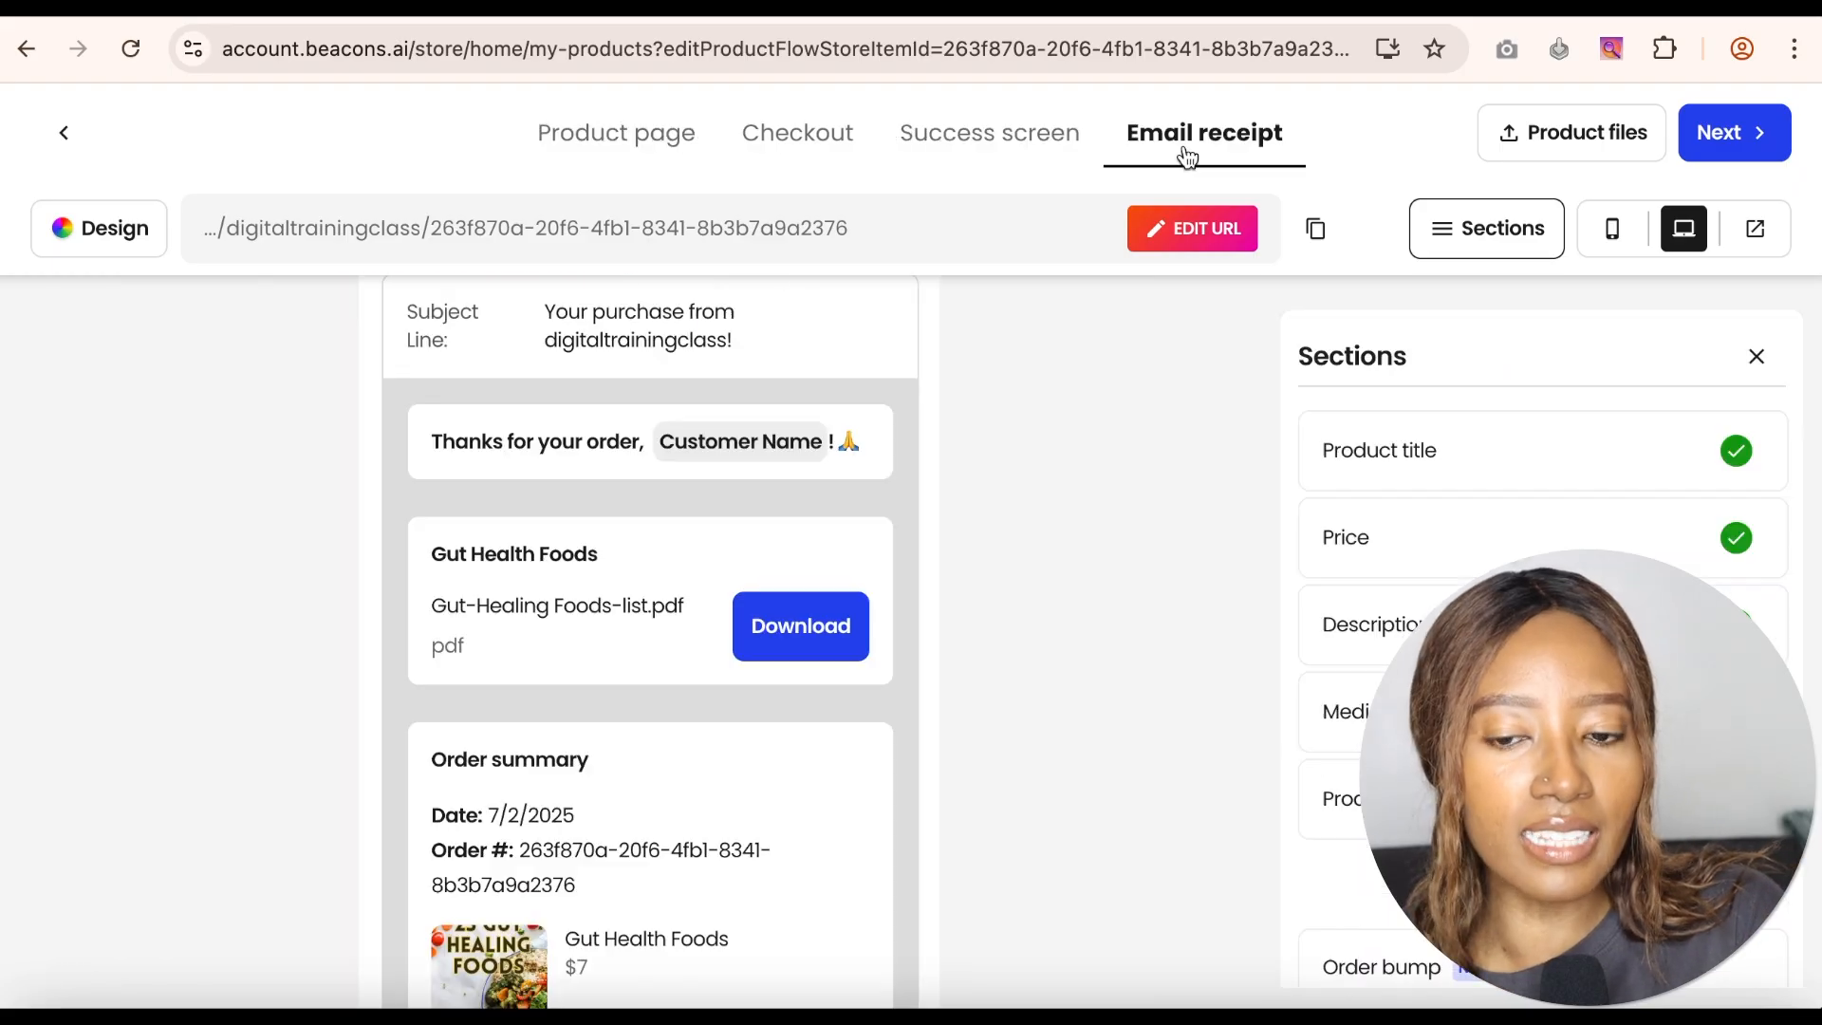
left_click(633, 133)
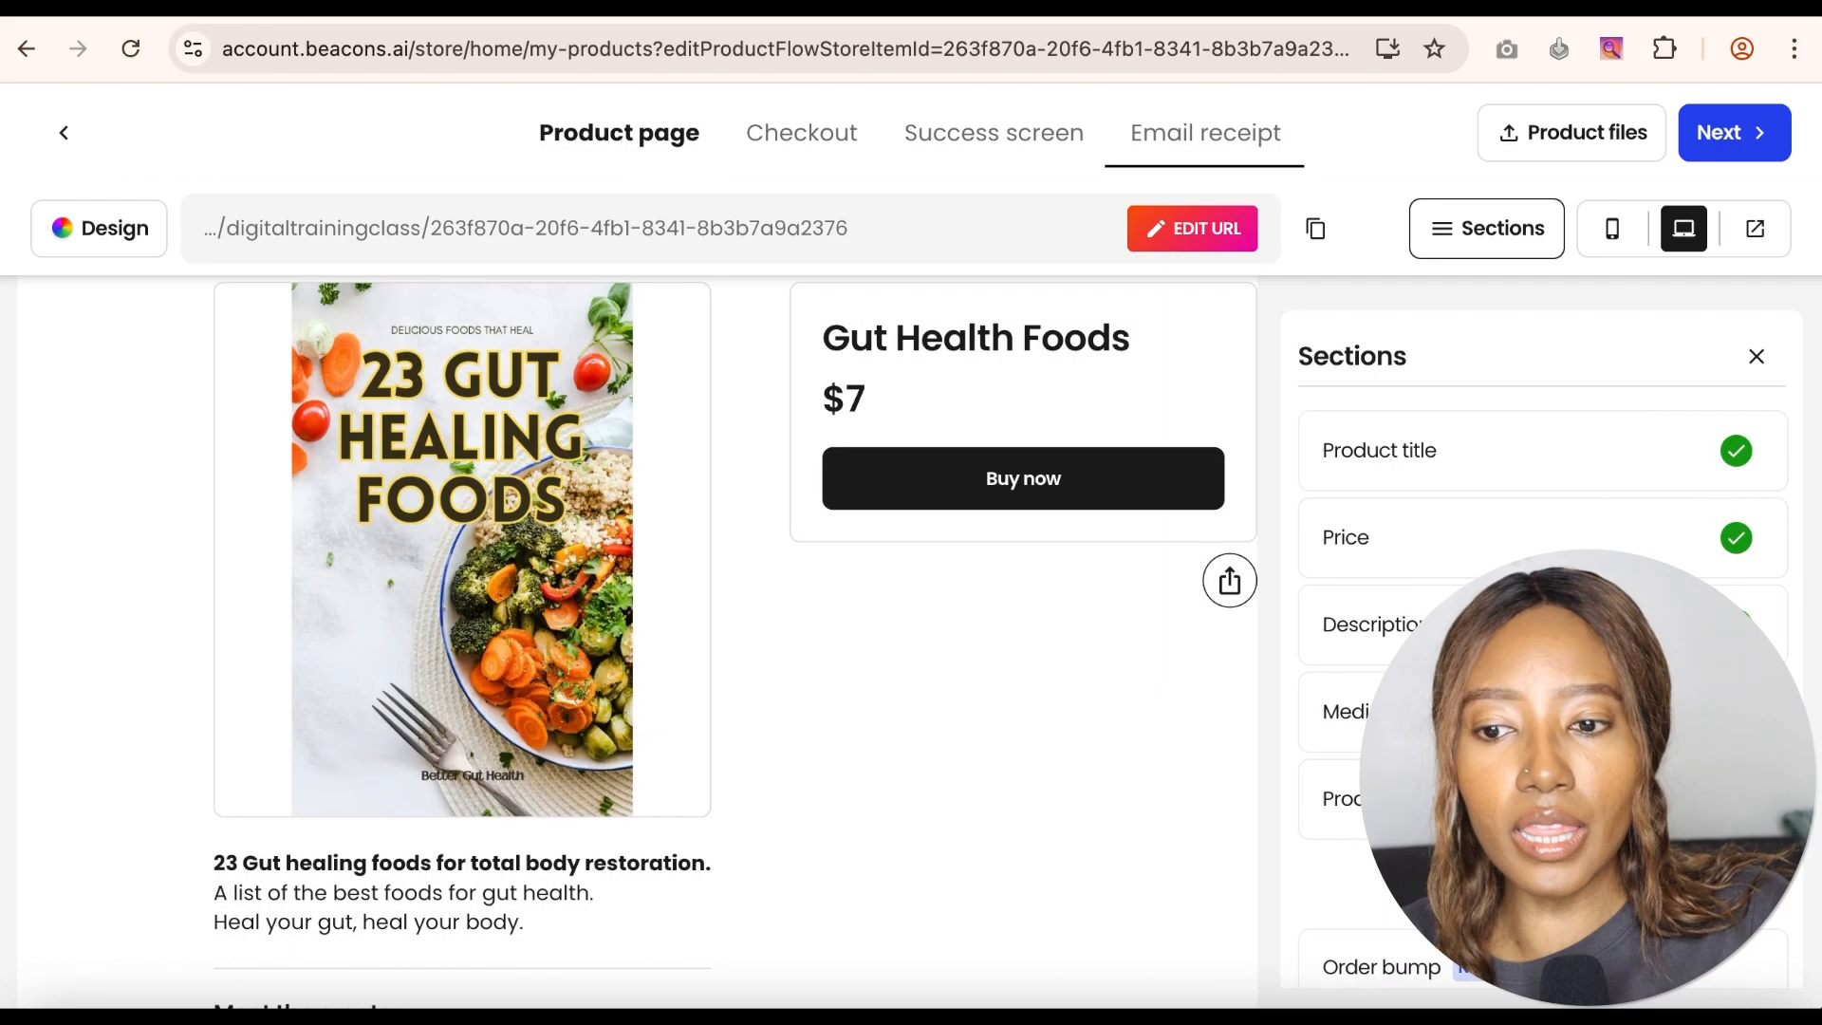
scroll(1012, 730, "up", 1)
- Publish the Gut Health Foods product without listing it on the Link in Bio page
left_click(1744, 141)
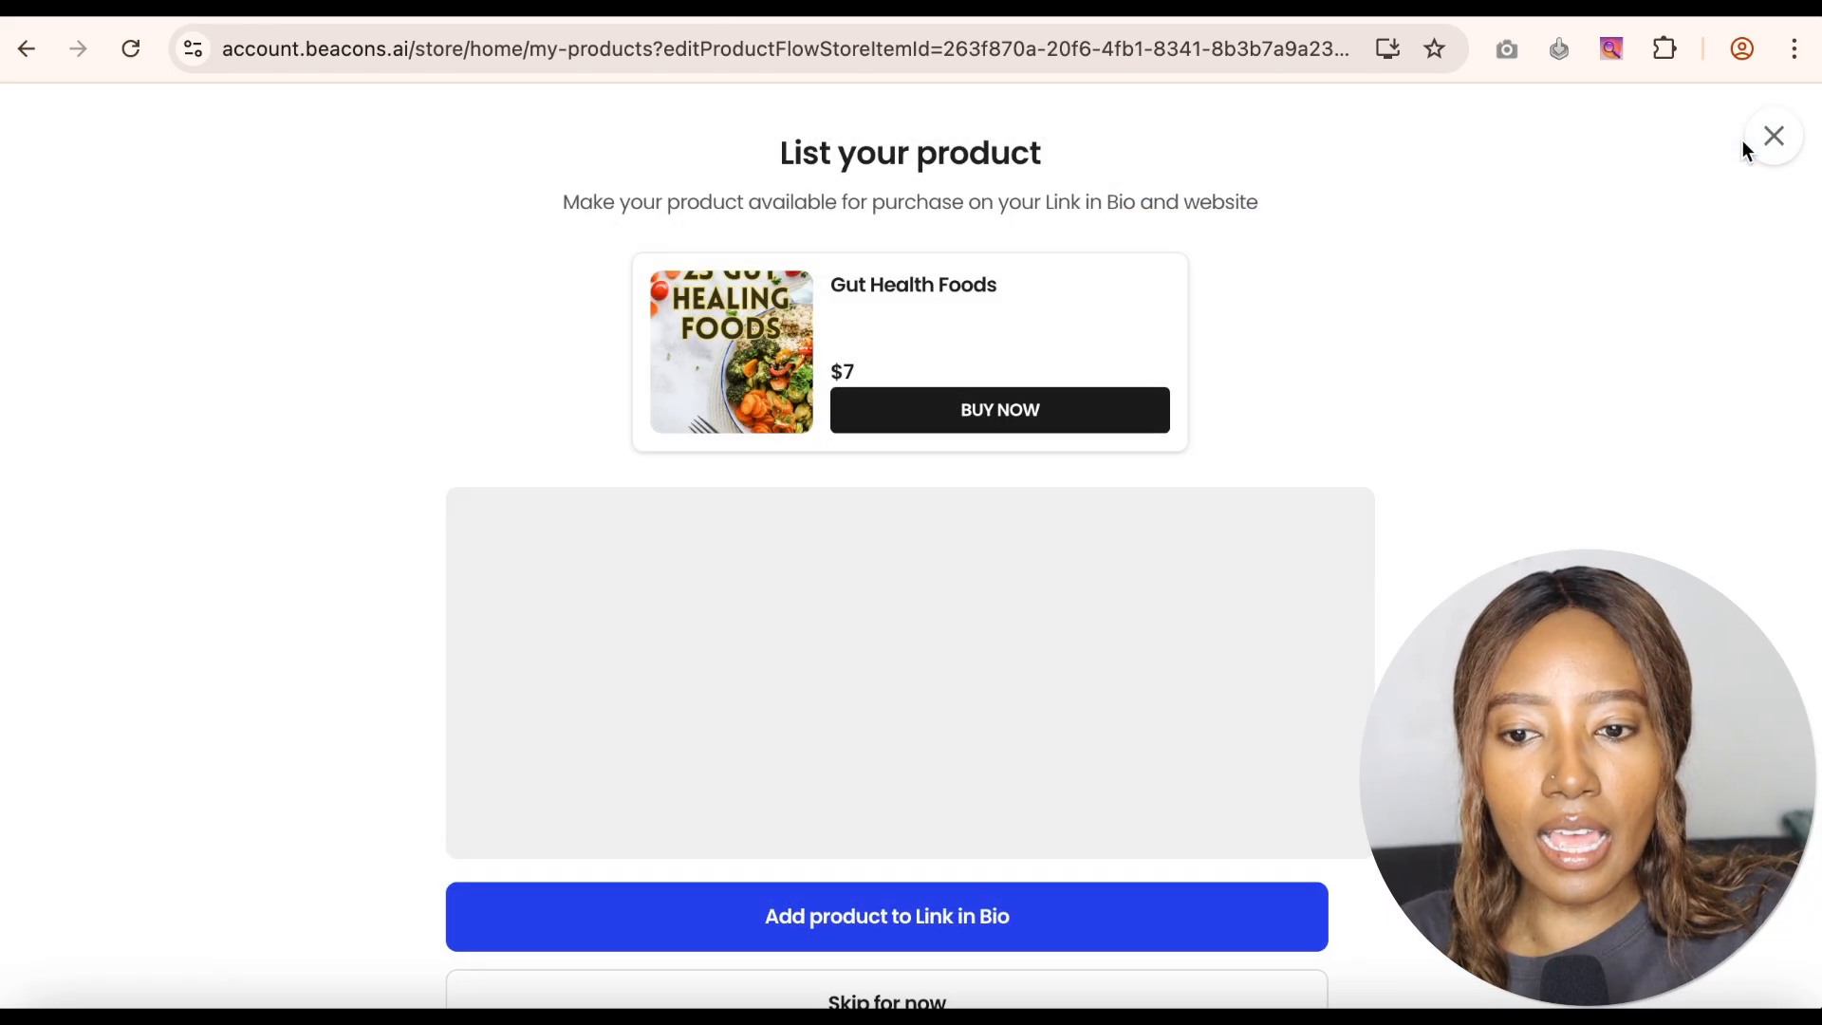
left_click(1770, 136)
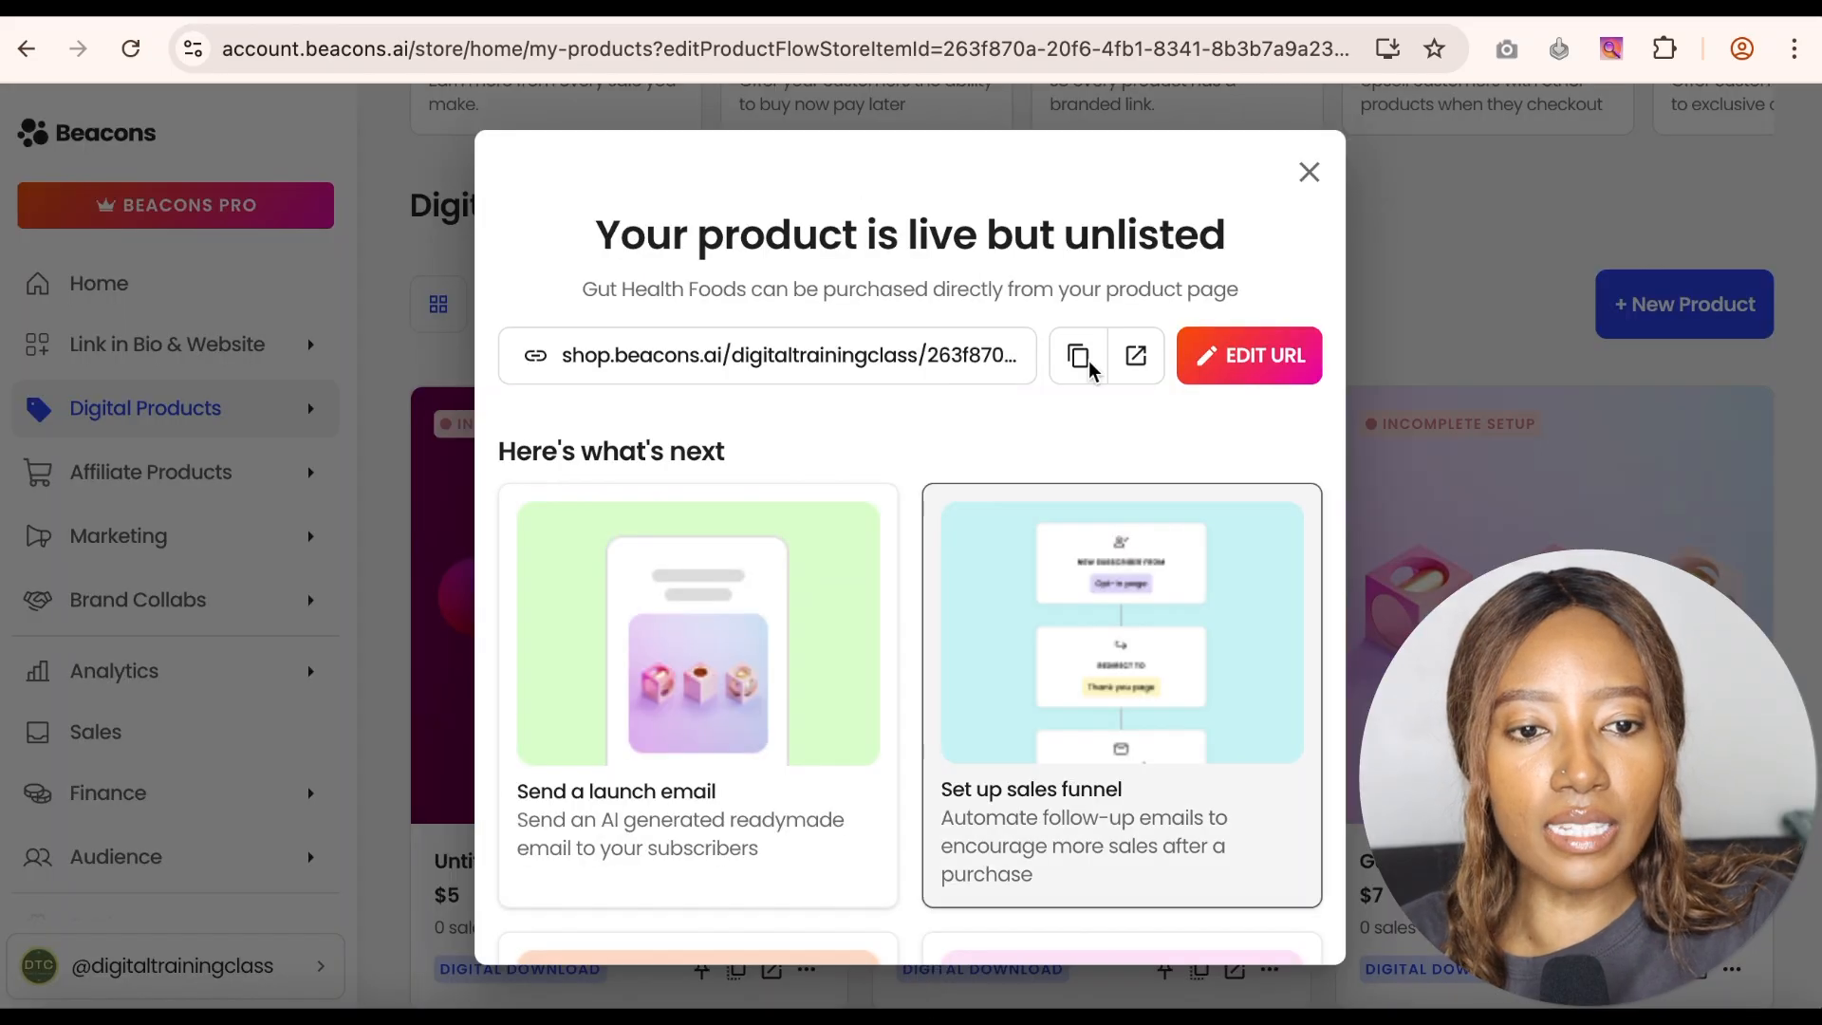
left_click(1311, 172)
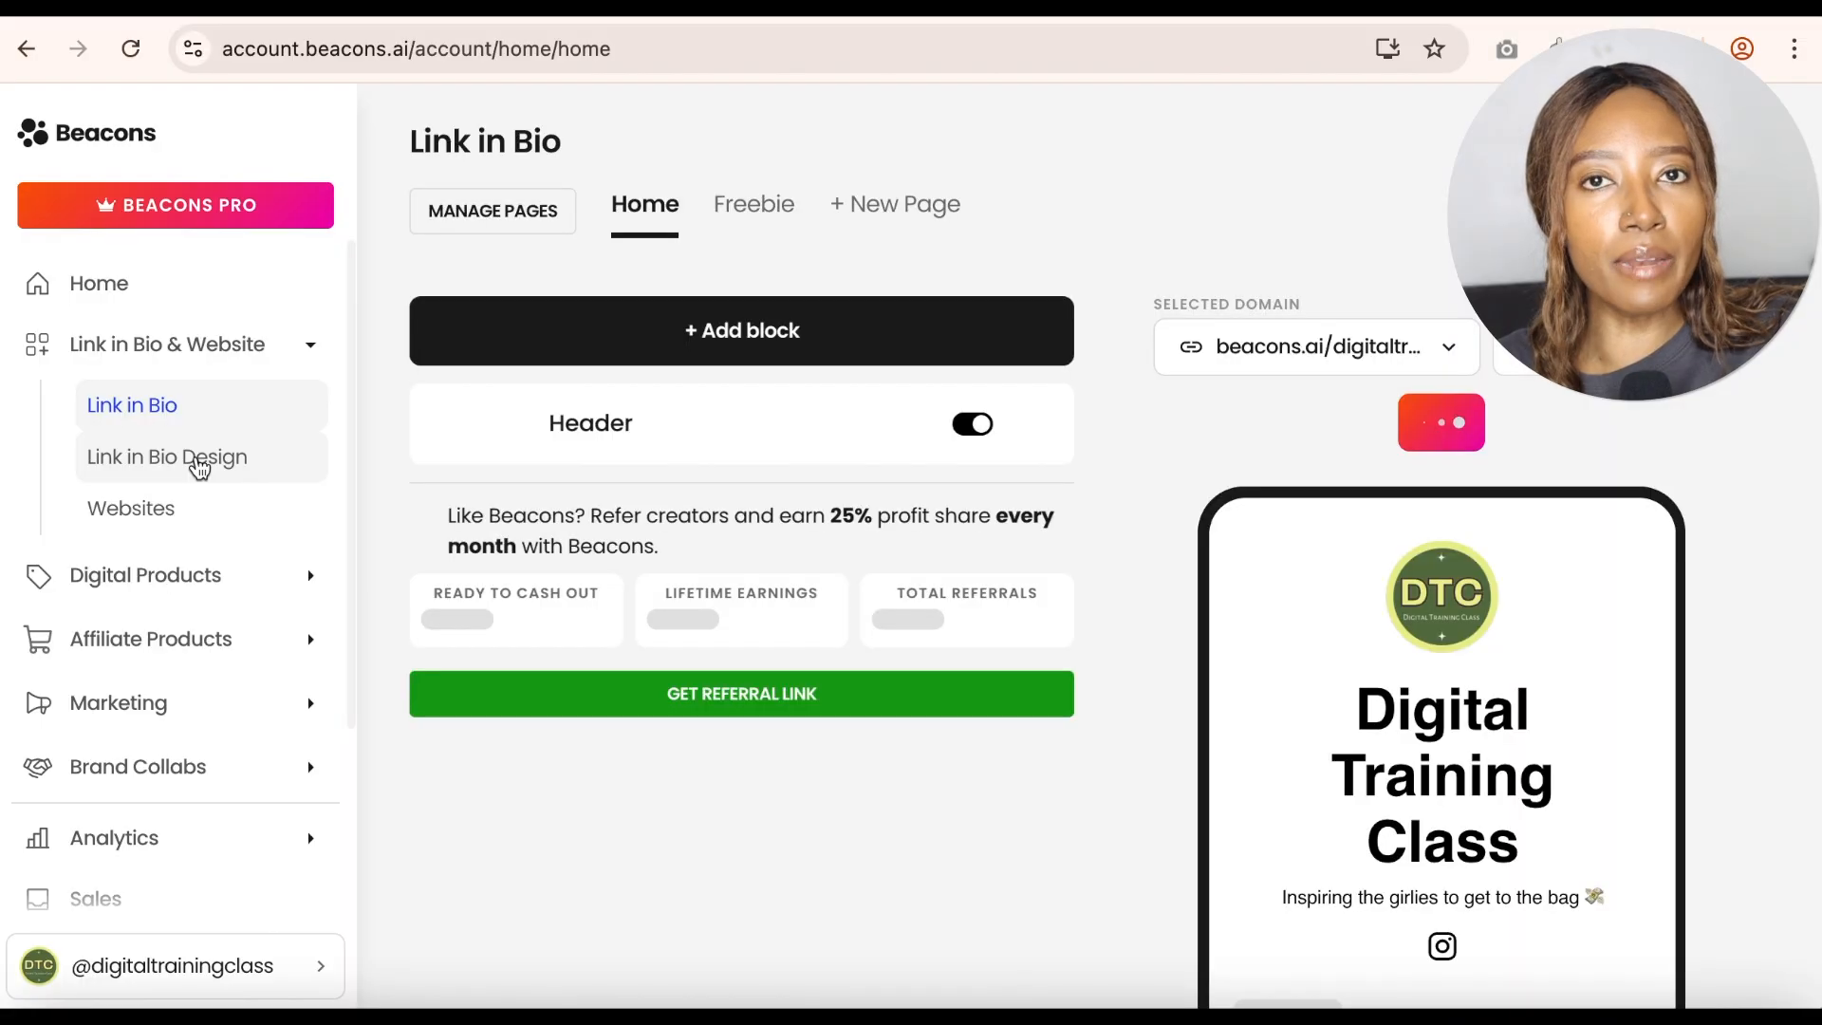
- Open the Link in Bio design settings and review the theme, header, appearance, font and block style options
left_click(200, 468)
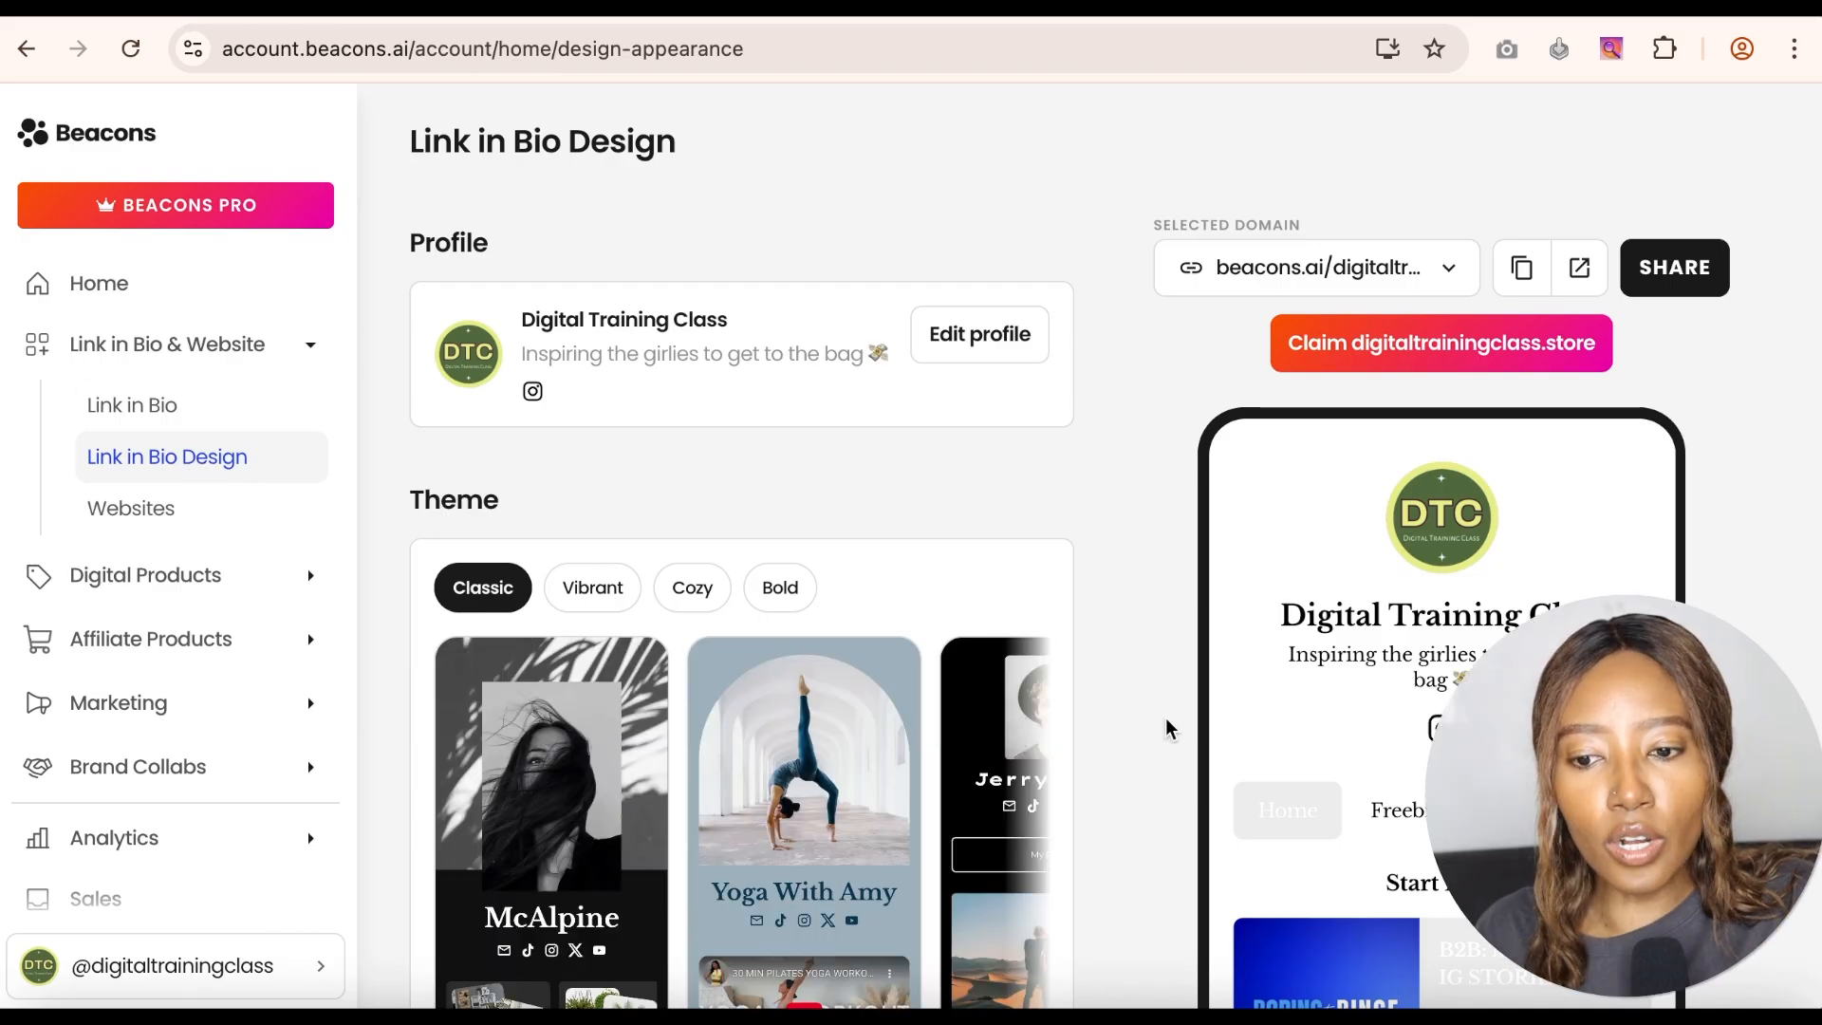
scroll(1166, 721, "down", 3)
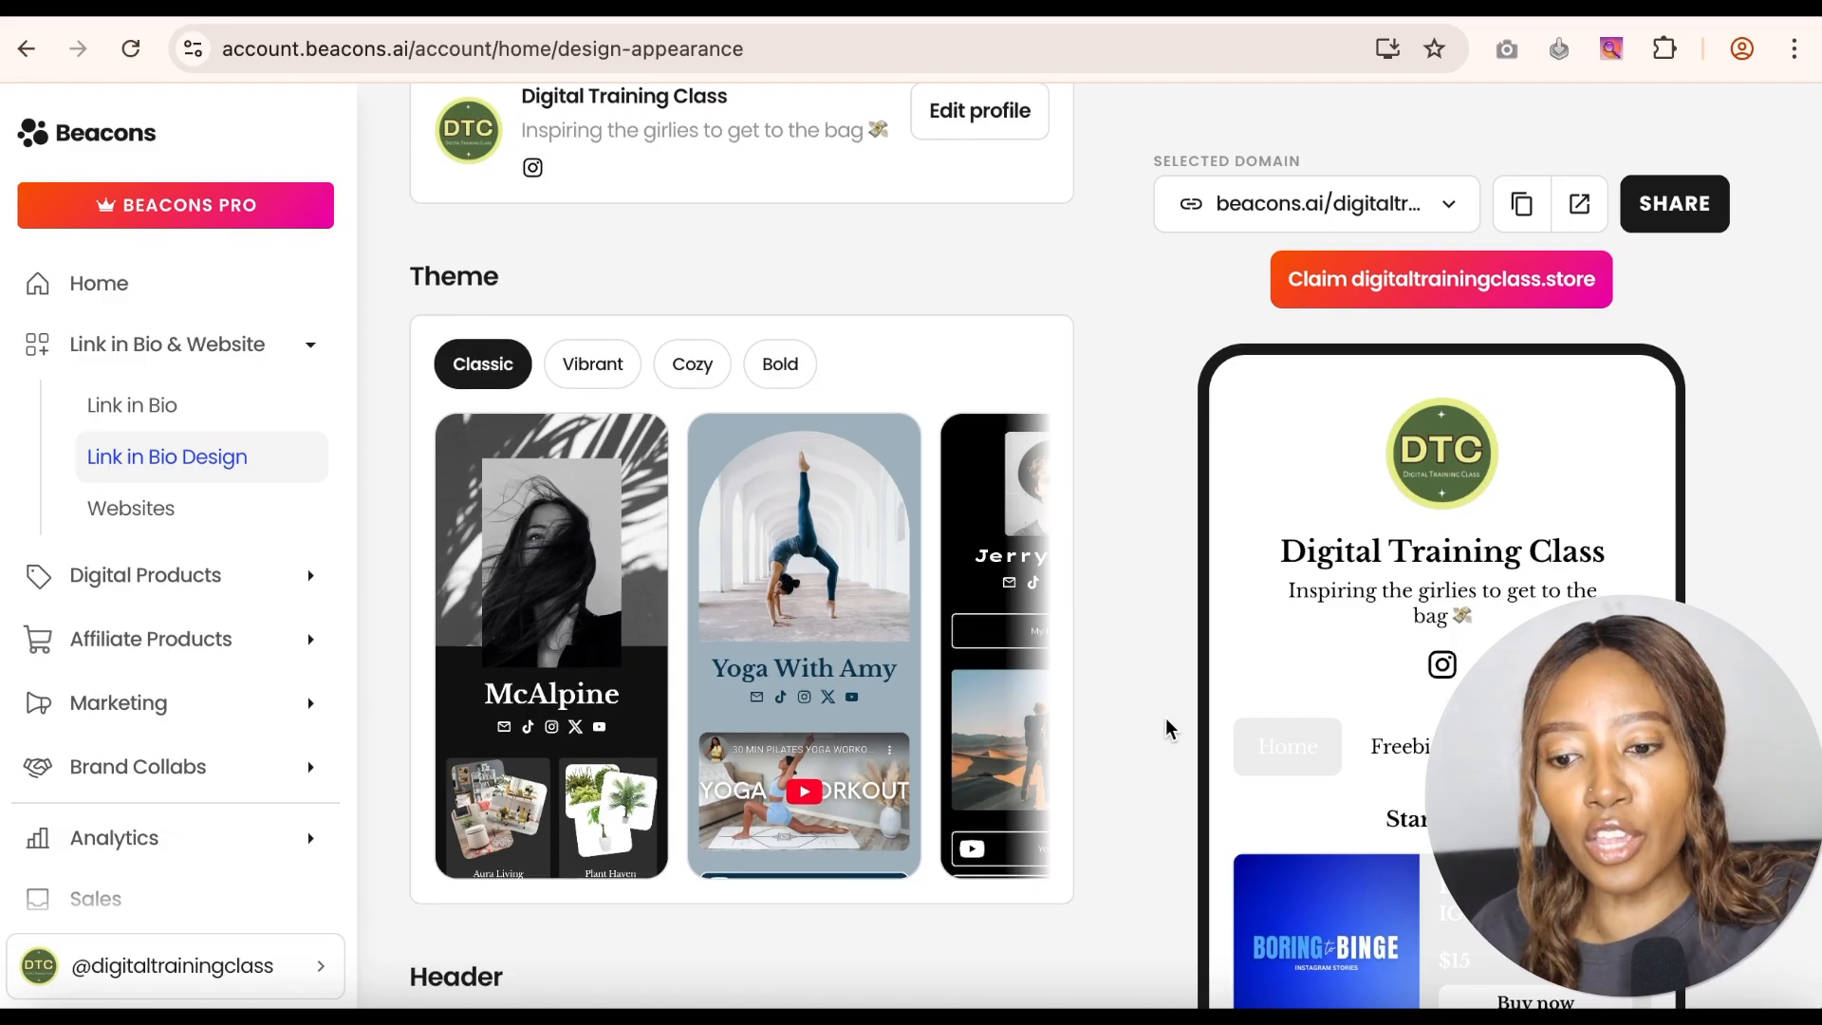
scroll(1165, 717, "down", 5)
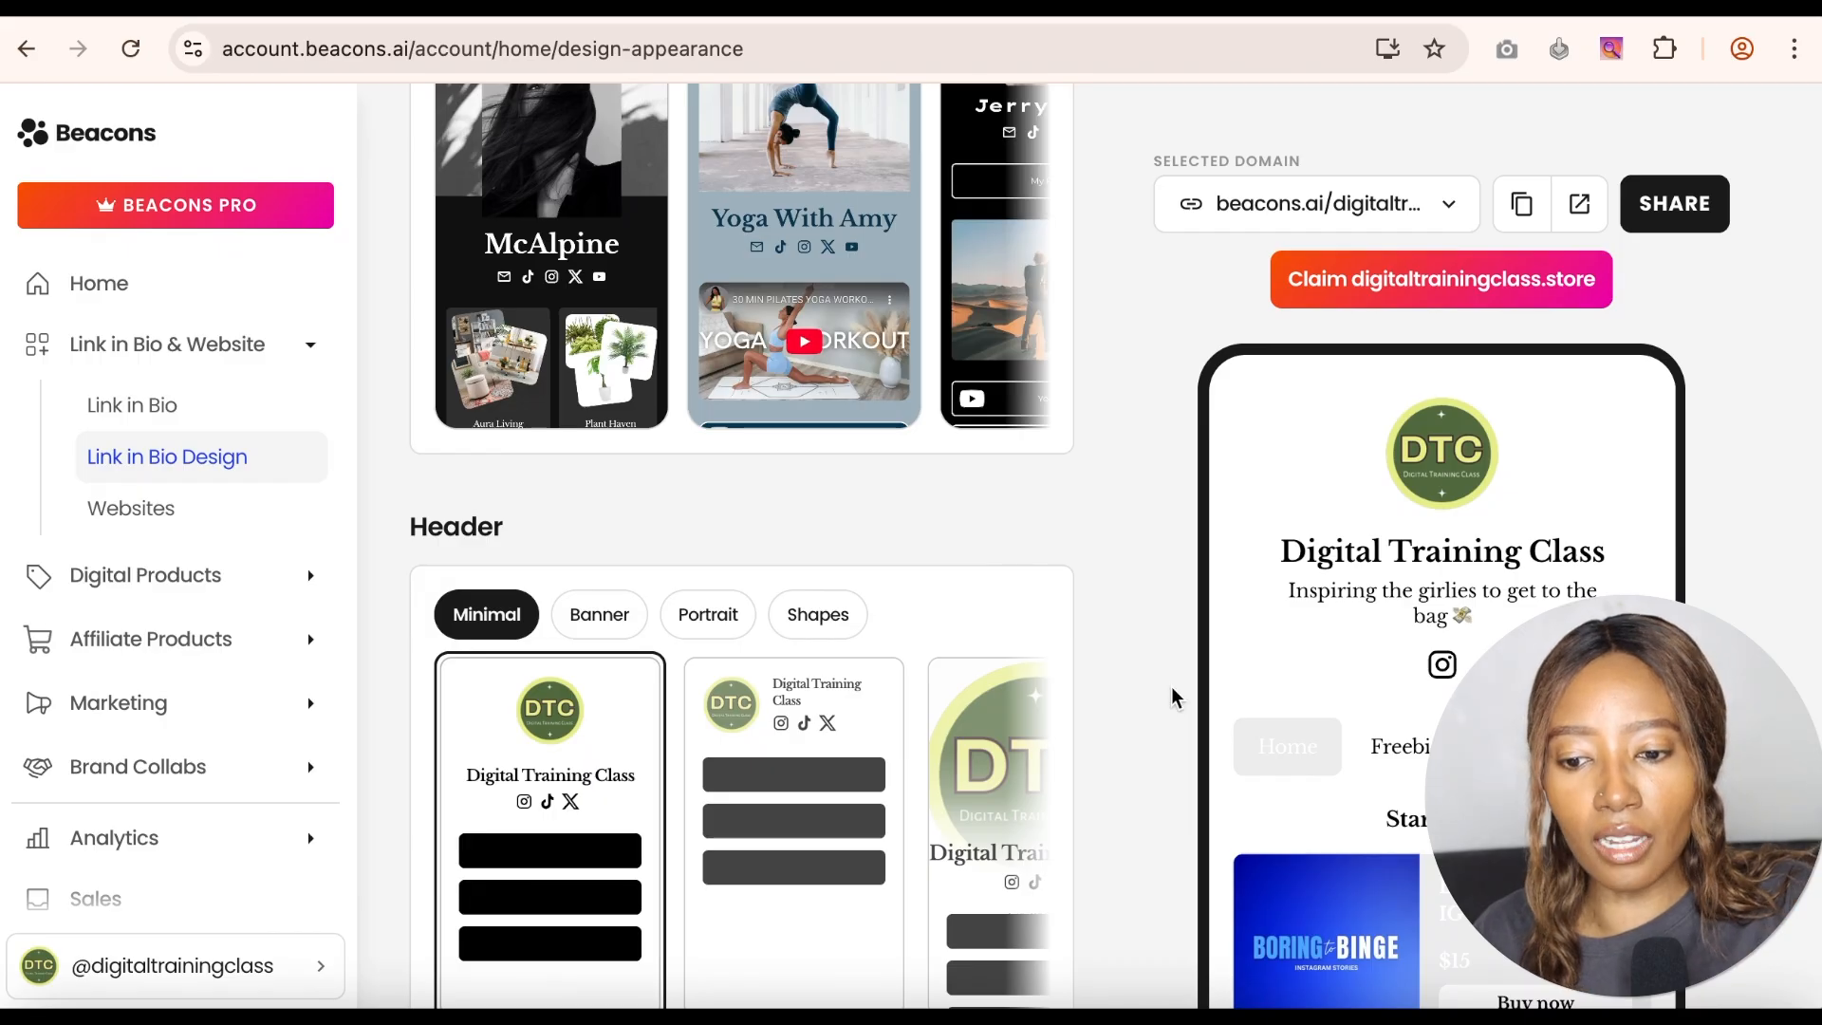
scroll(1031, 811, "down", 10)
scroll(1029, 812, "down", 4)
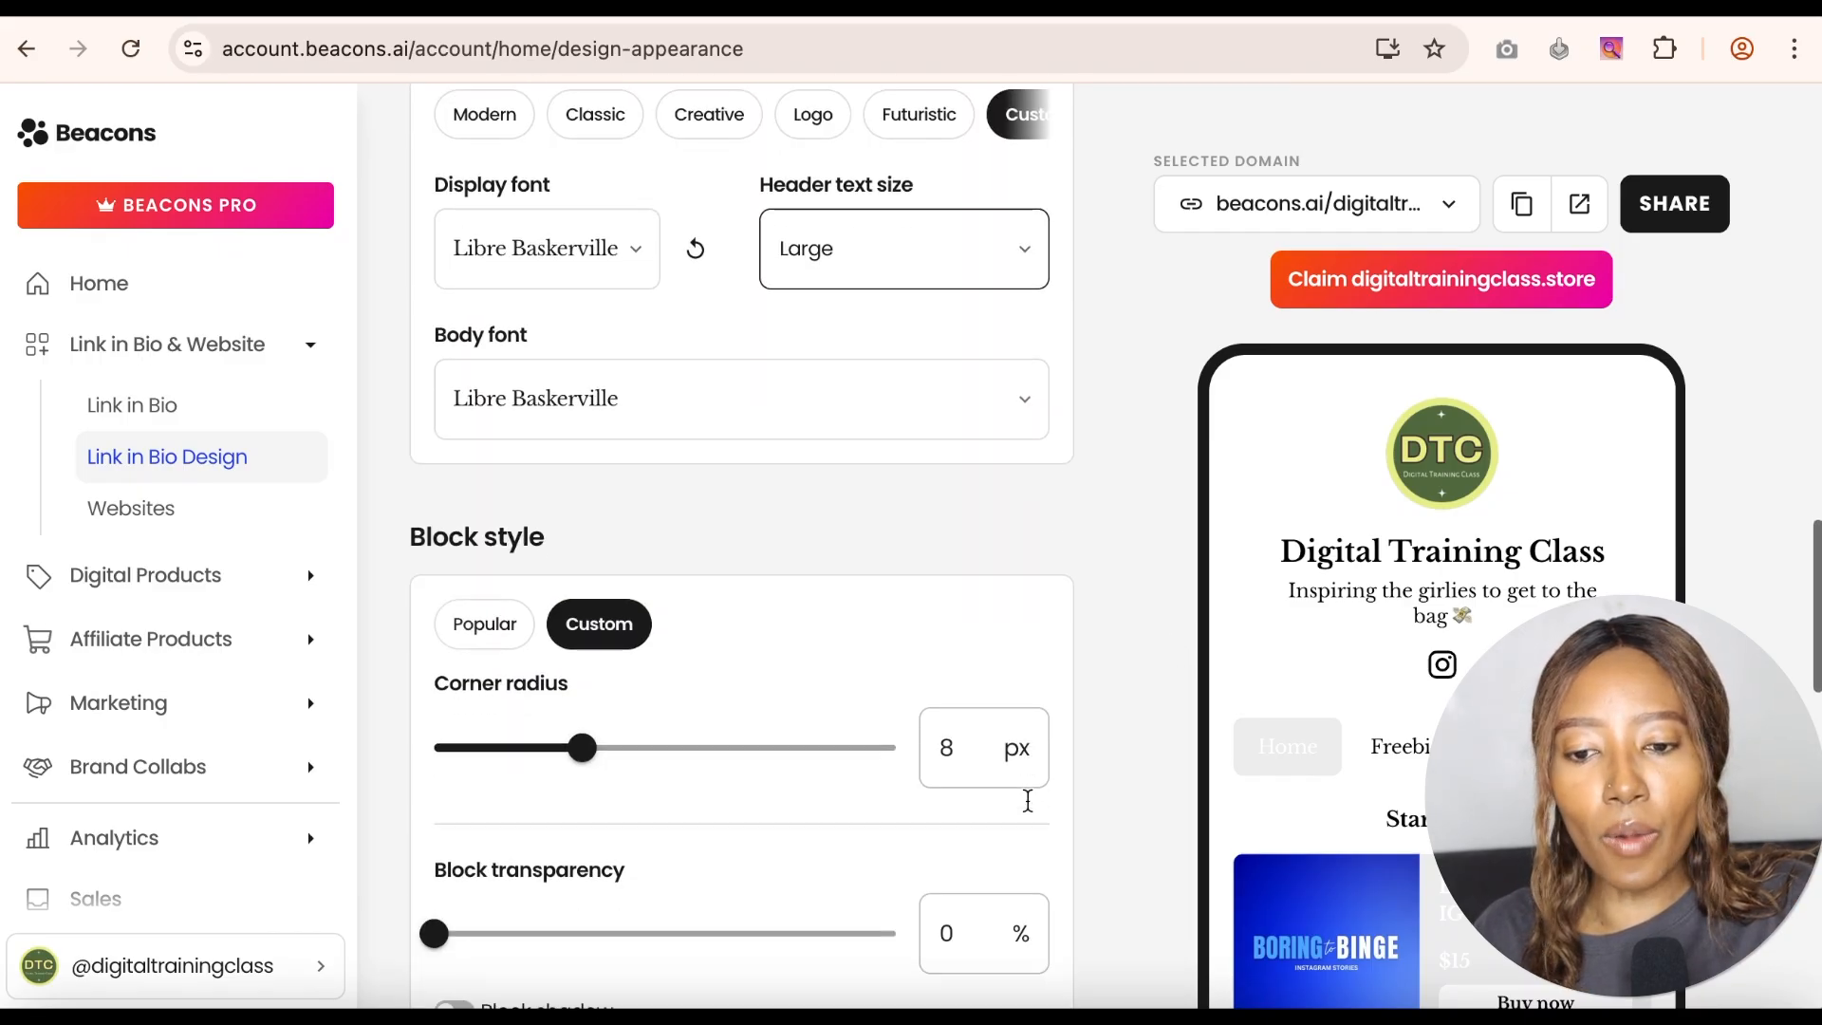
scroll(1029, 812, "up", 10)
scroll(1026, 809, "up", 2)
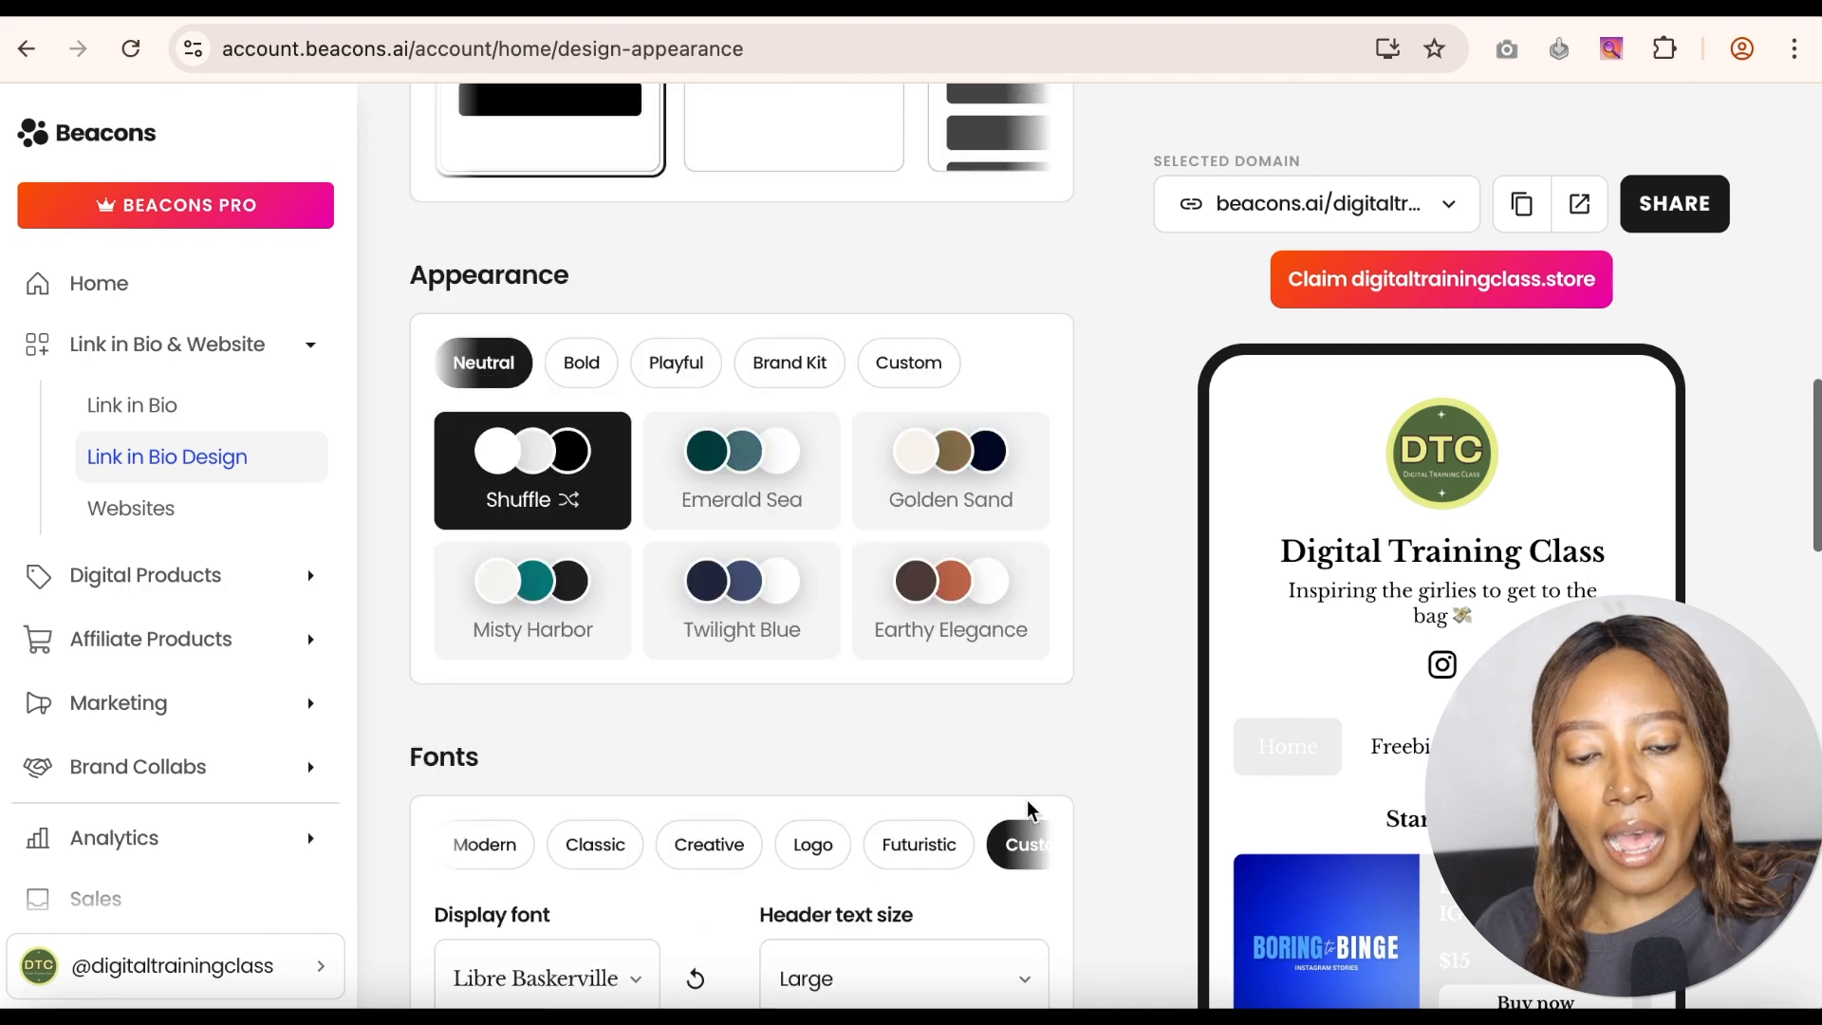
- Switch the appearance to a custom image page background and apply the mountain lake sunset photo
left_click(918, 445)
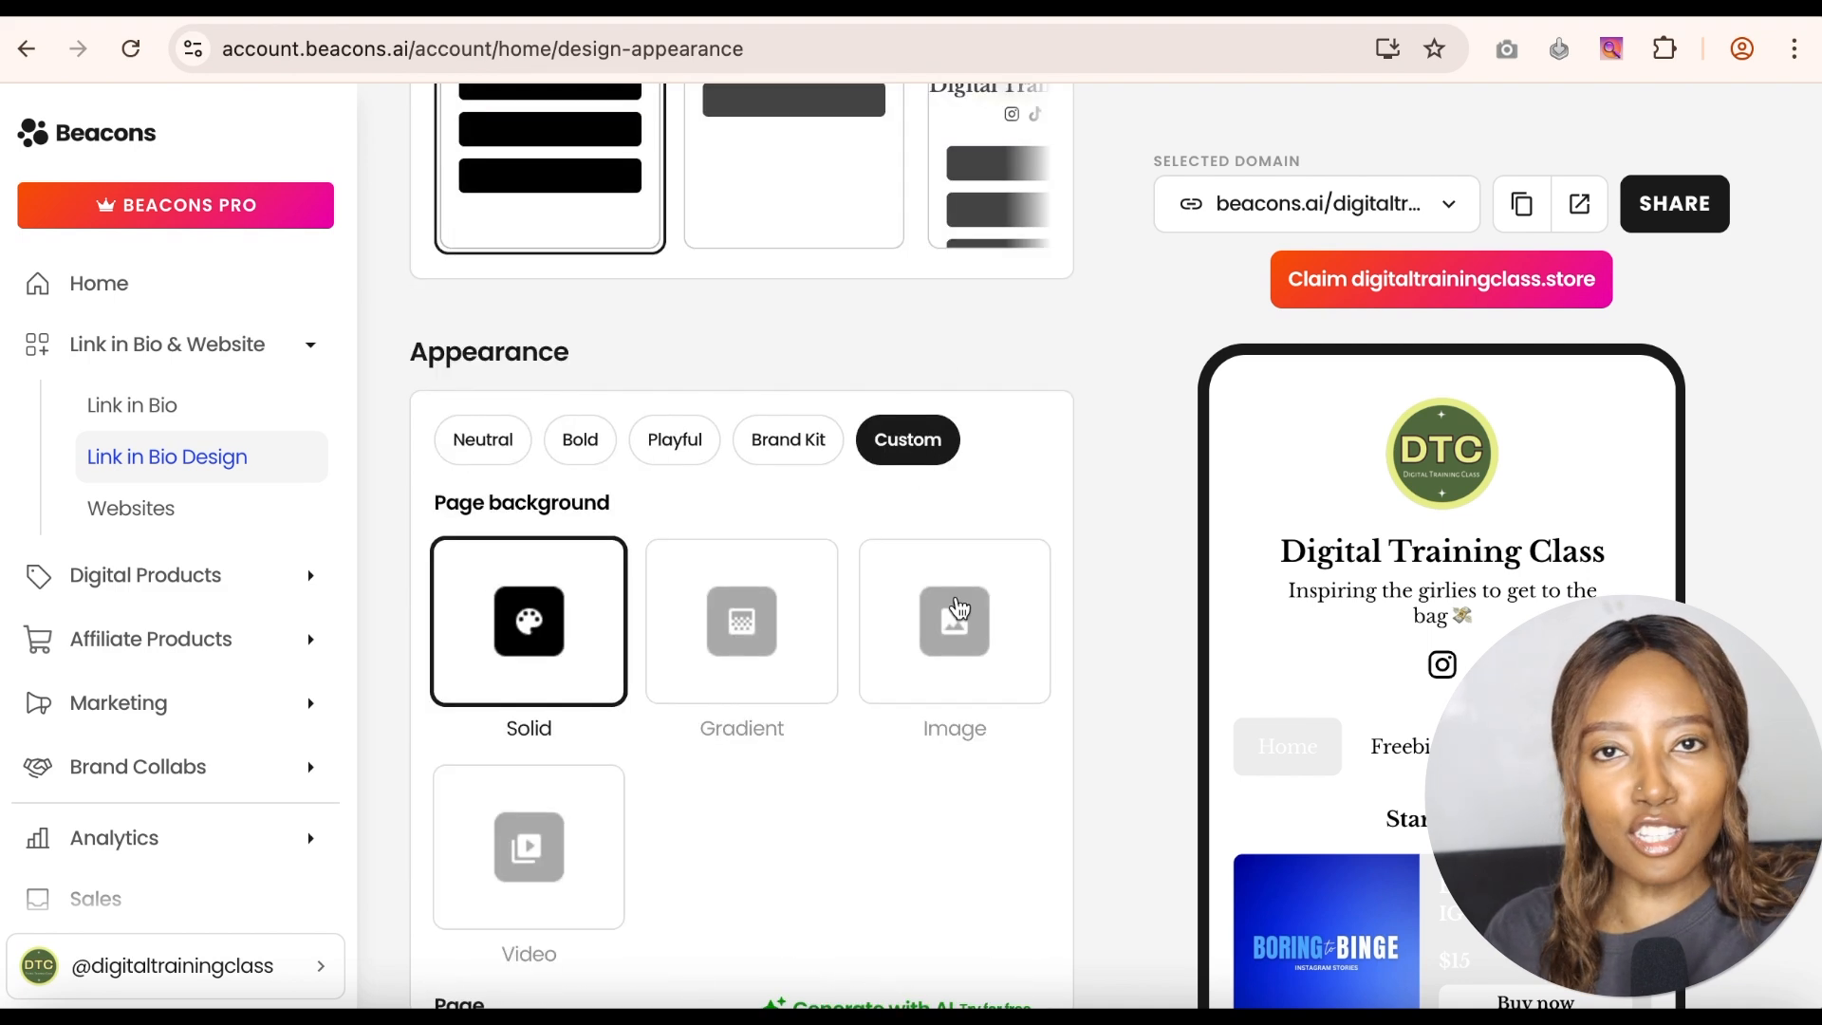
left_click(944, 643)
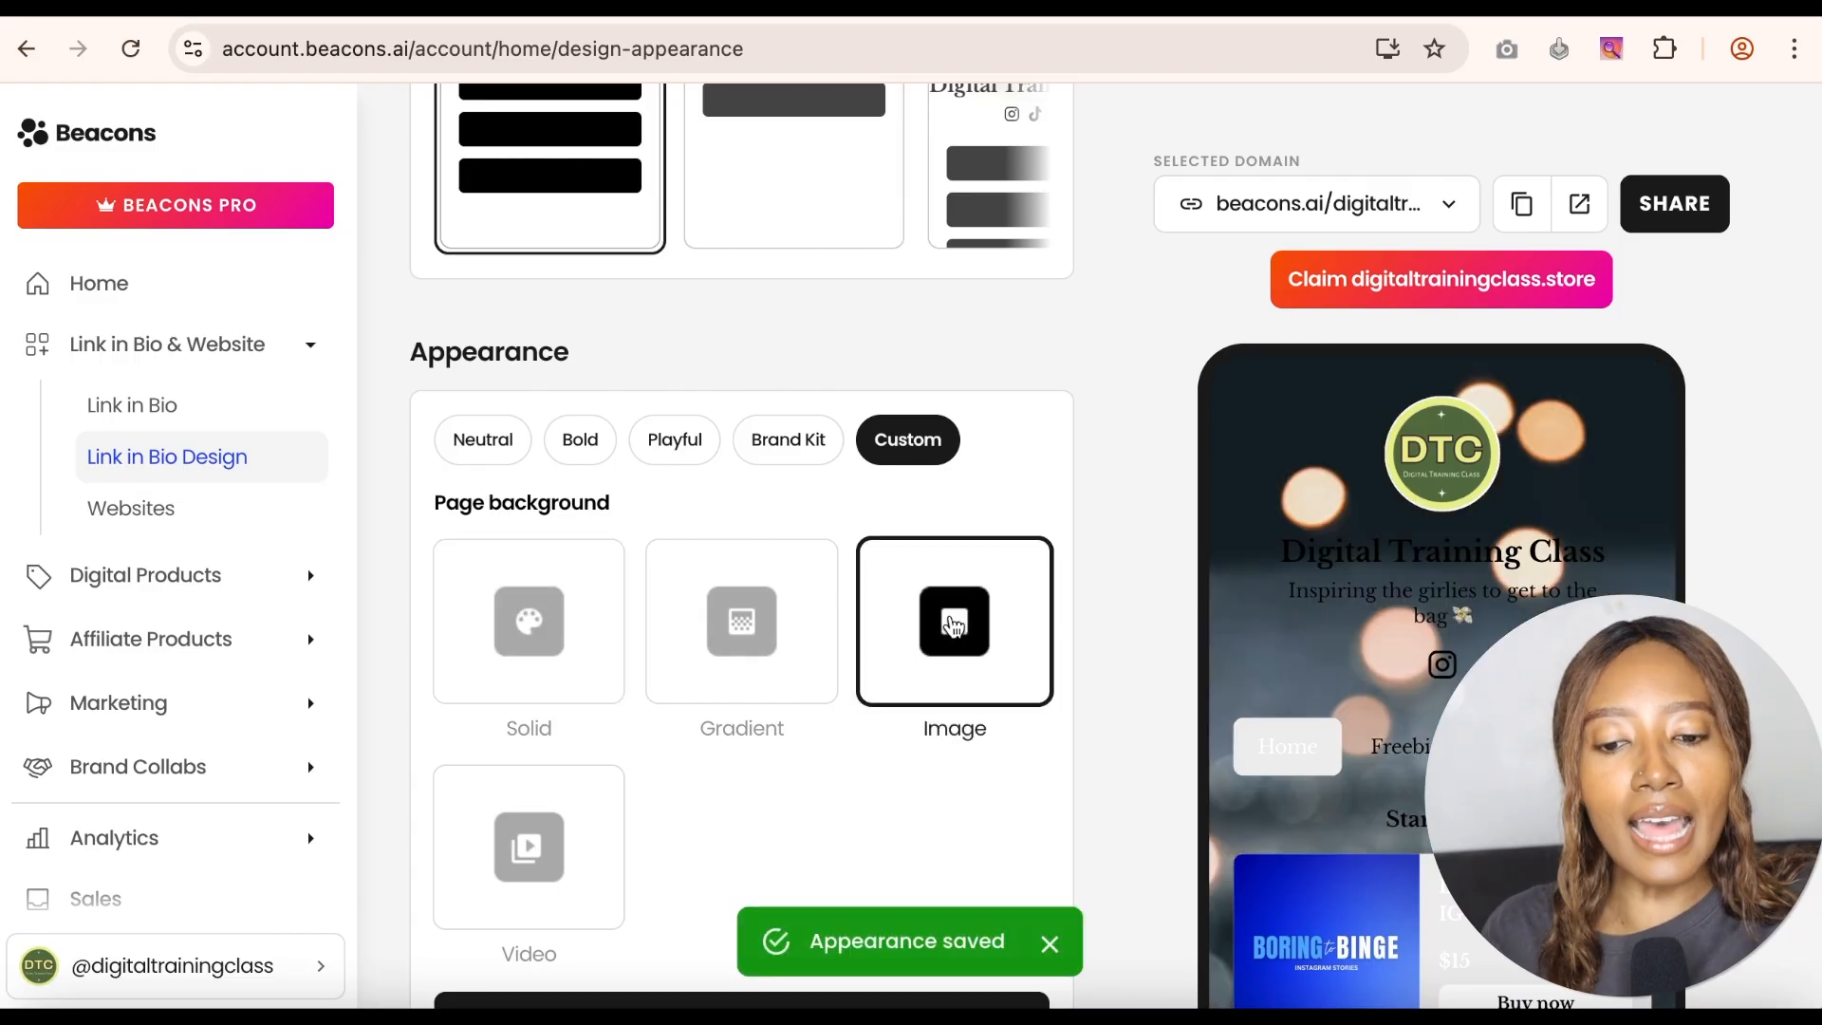
scroll(741, 532, "down", 5)
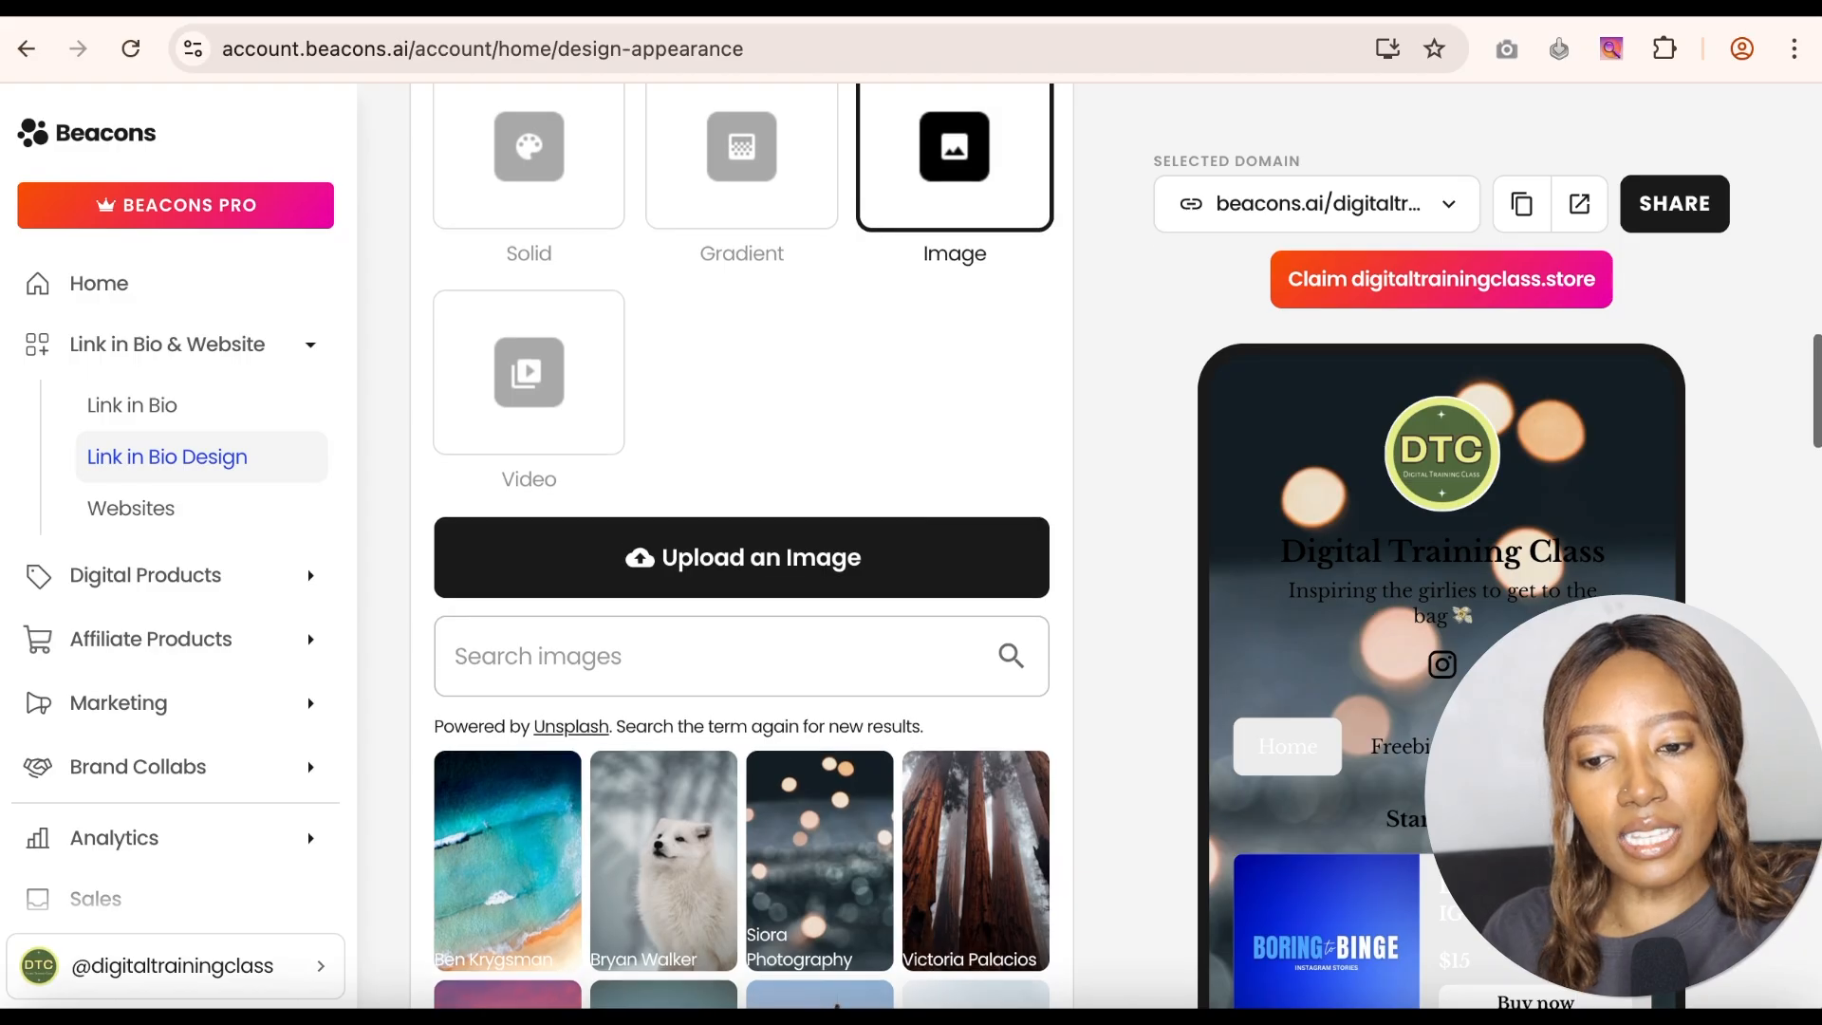
scroll(642, 521, "down", 6)
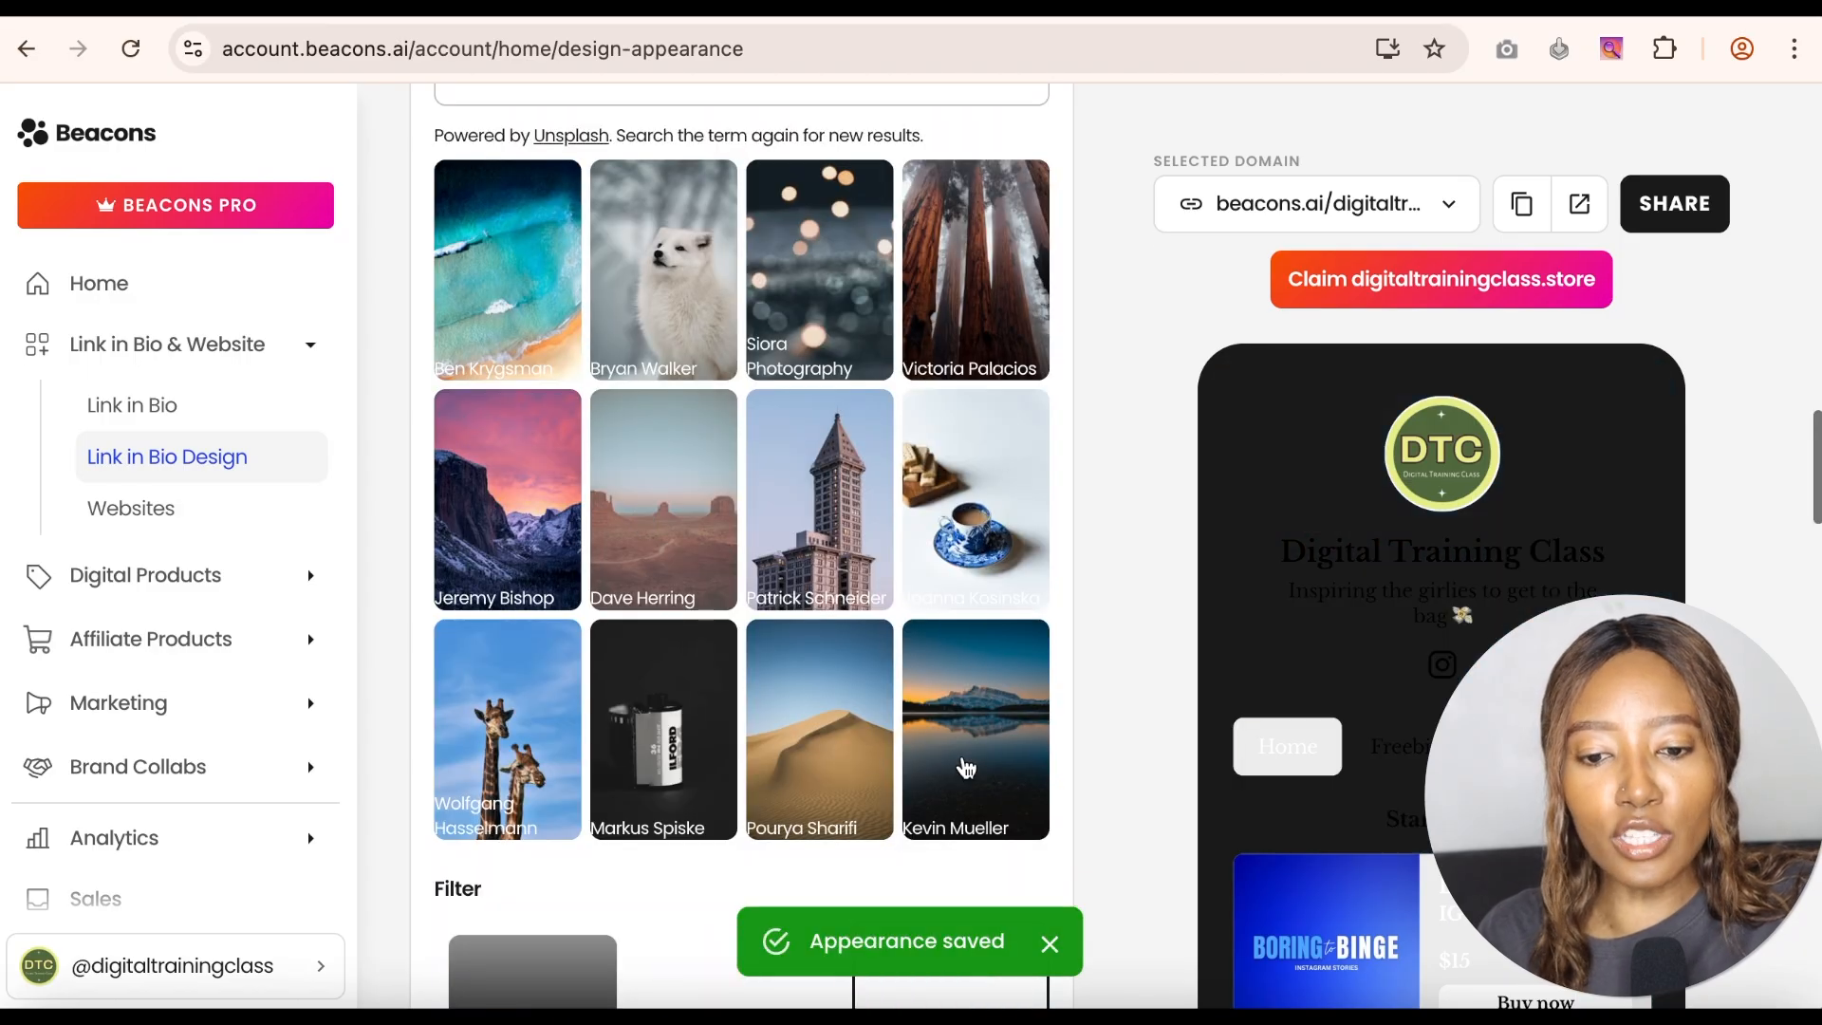
left_click(966, 769)
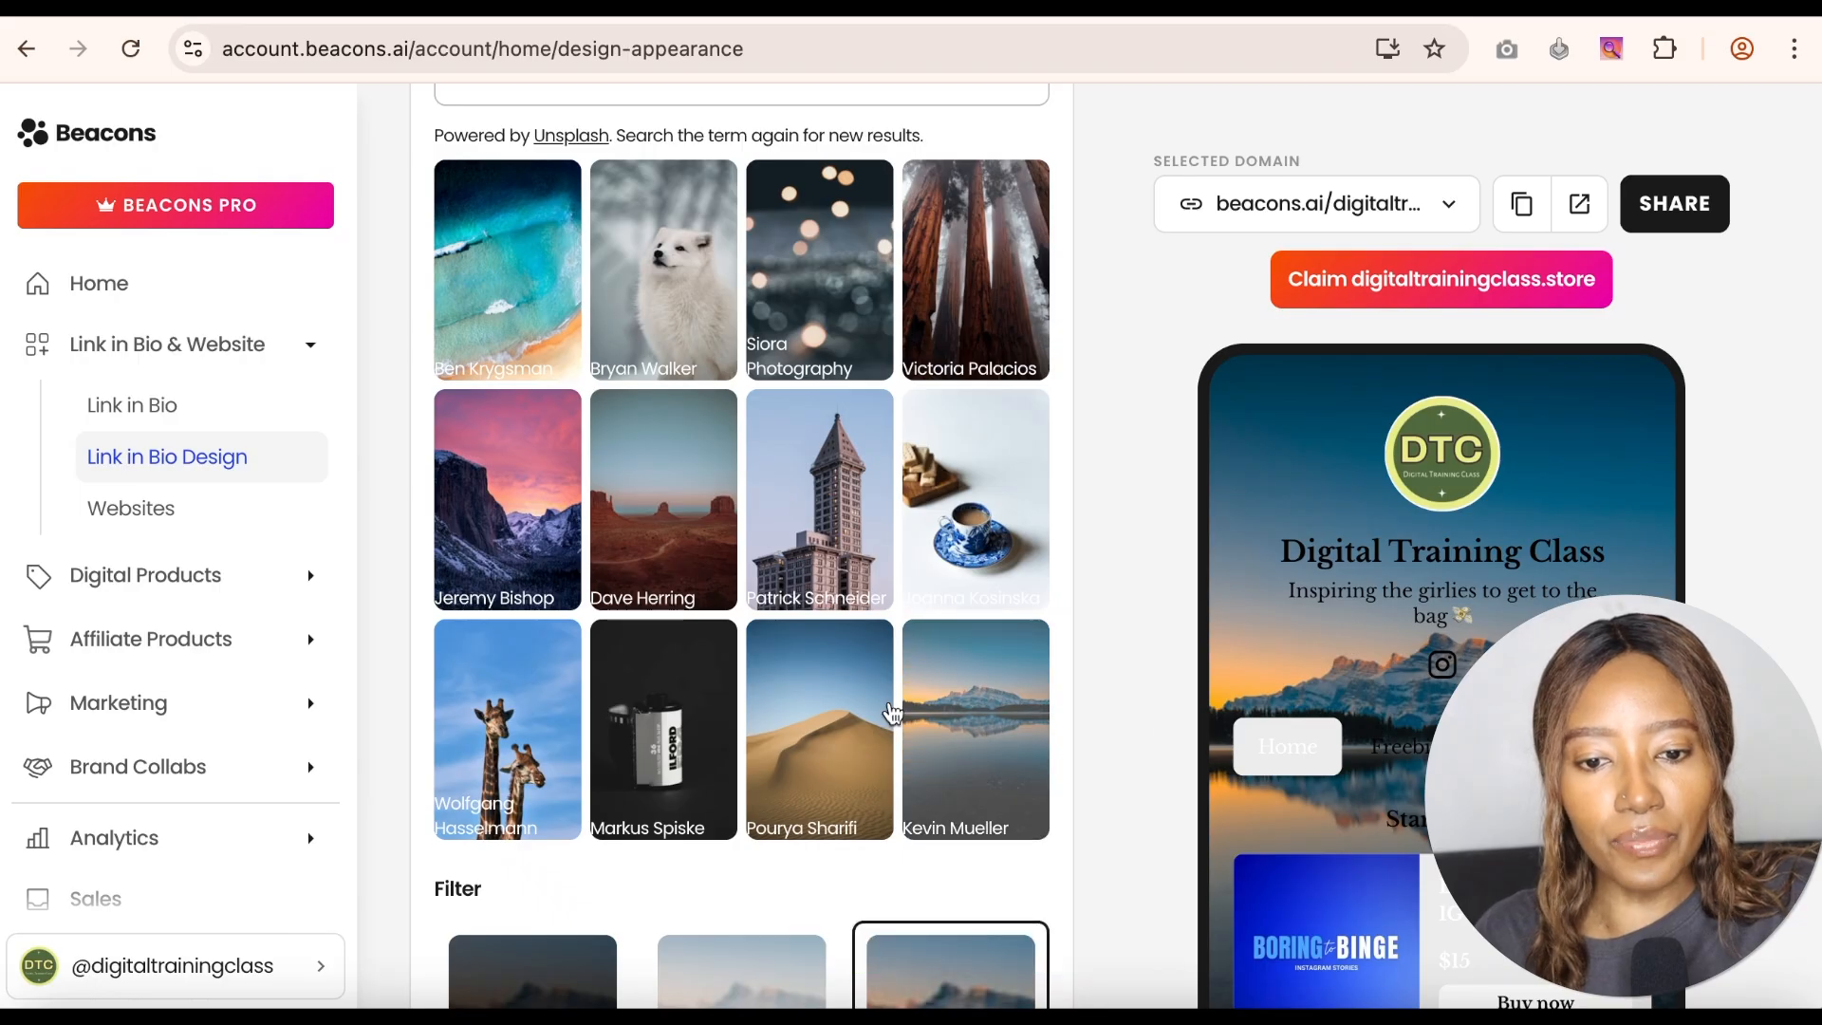
- Replace the page background image with the red desert buttes photo from the Unsplash gallery
scroll(741, 594, "up", 2)
scroll(741, 594, "up", 1)
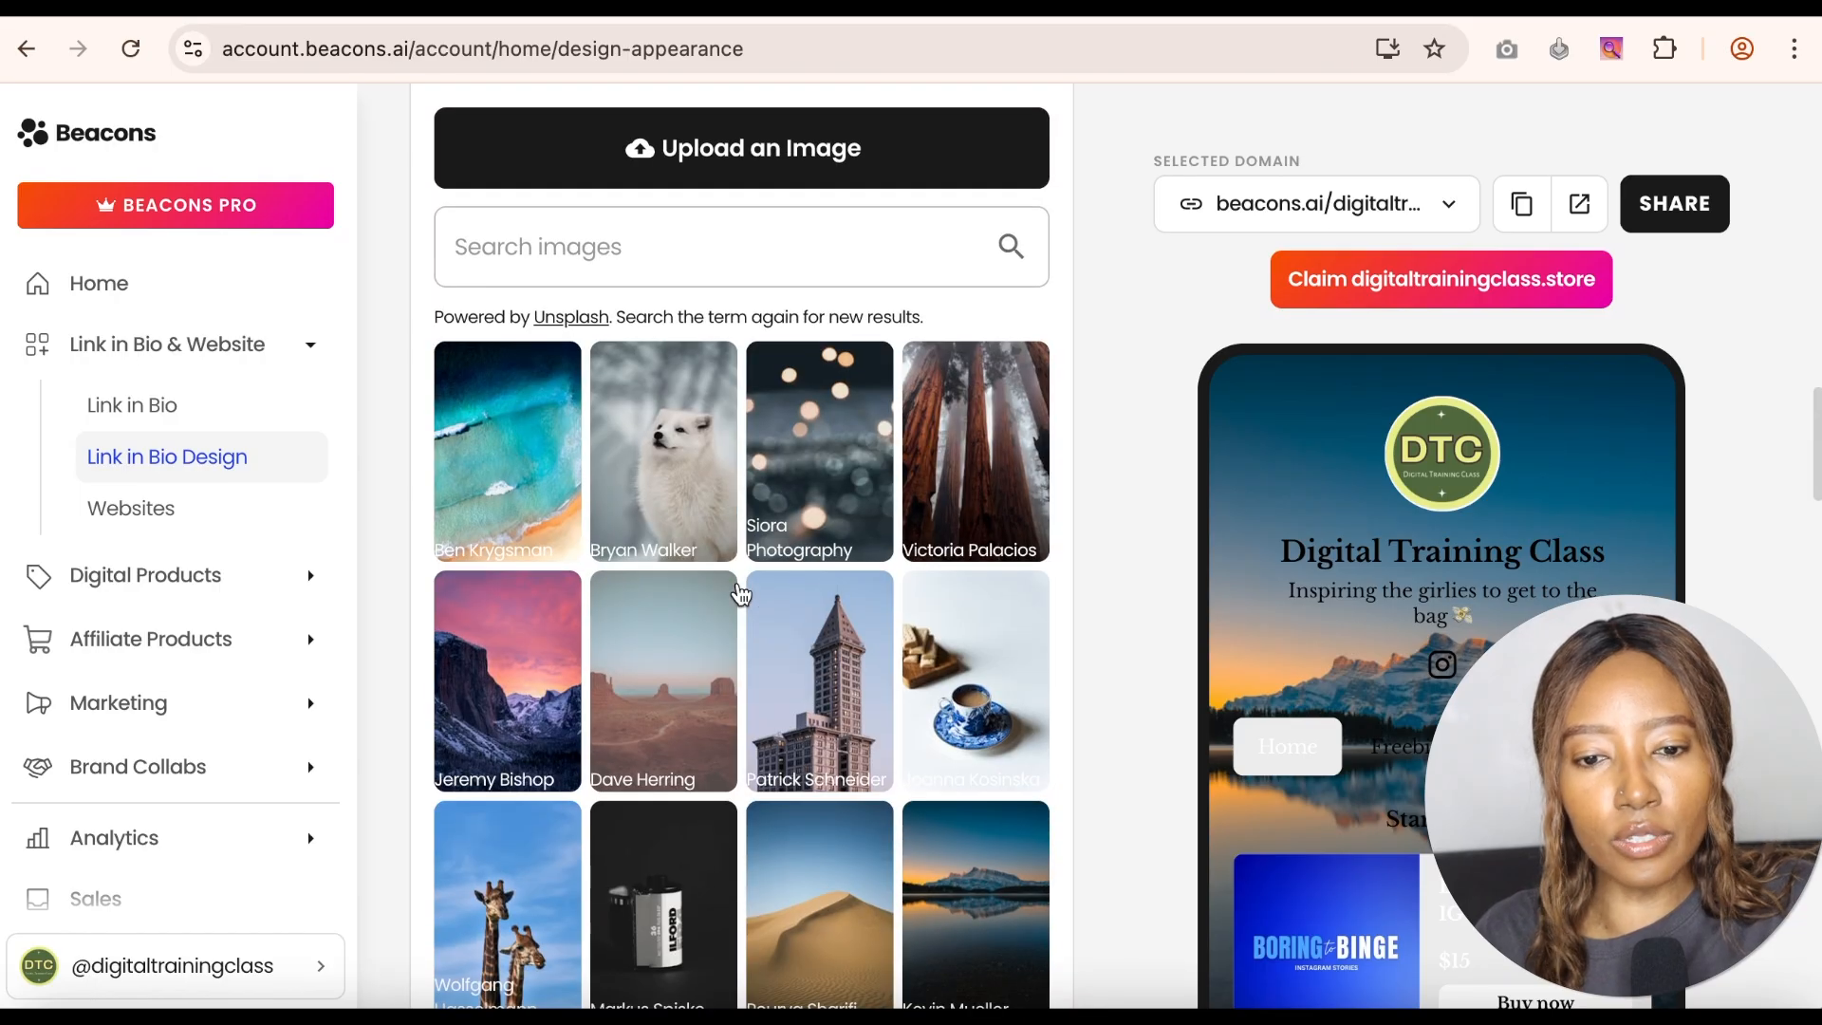
scroll(741, 594, "down", 5)
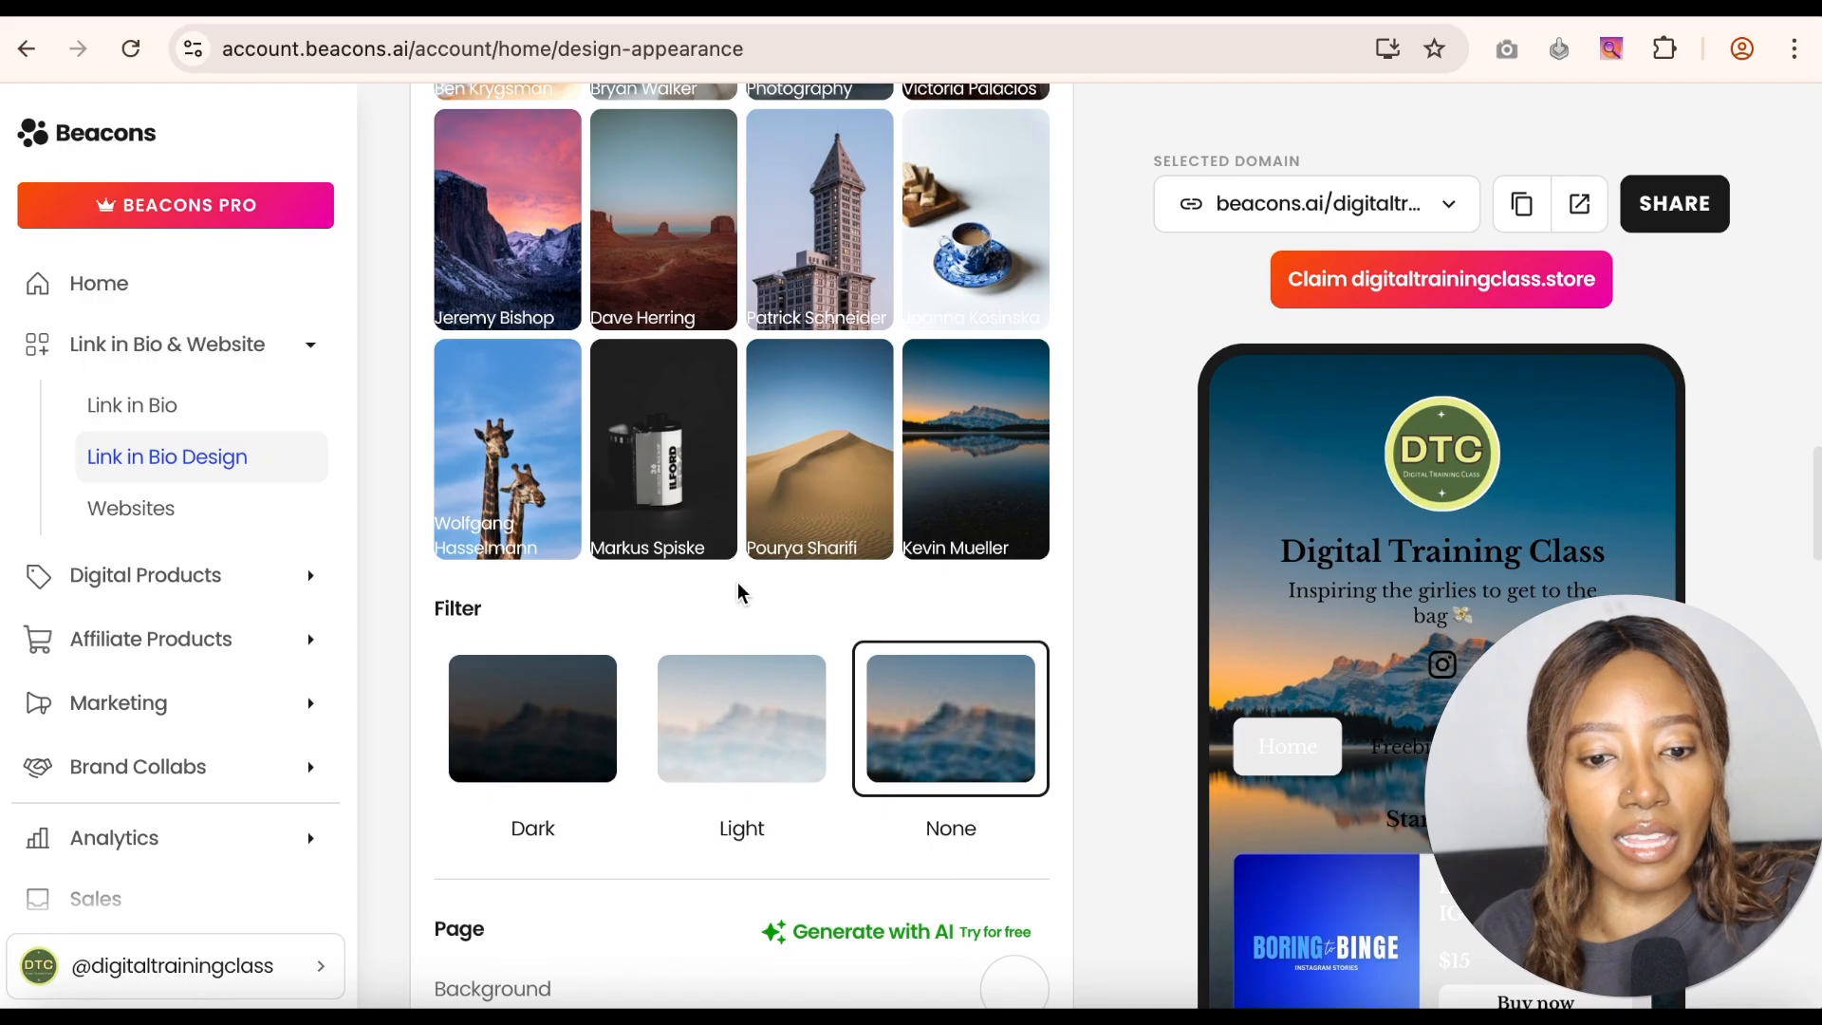
scroll(702, 494, "up", 2)
left_click(668, 389)
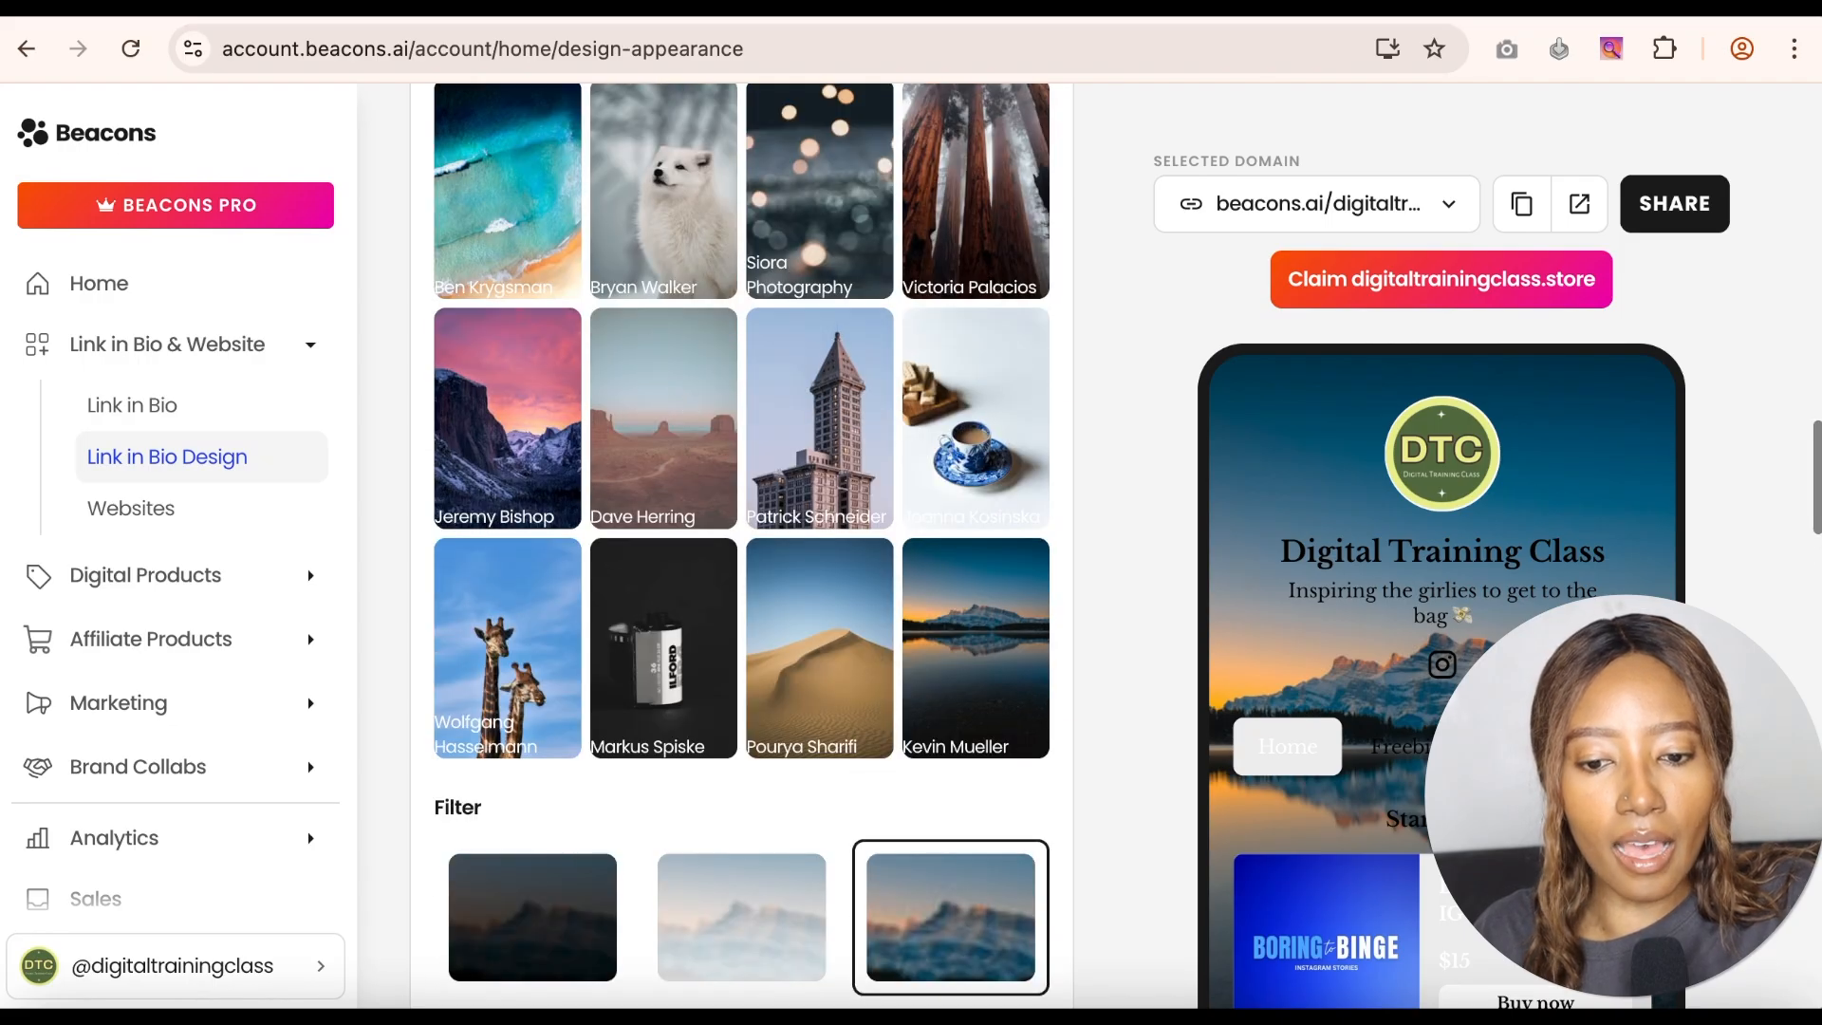
scroll(741, 532, "down", 7)
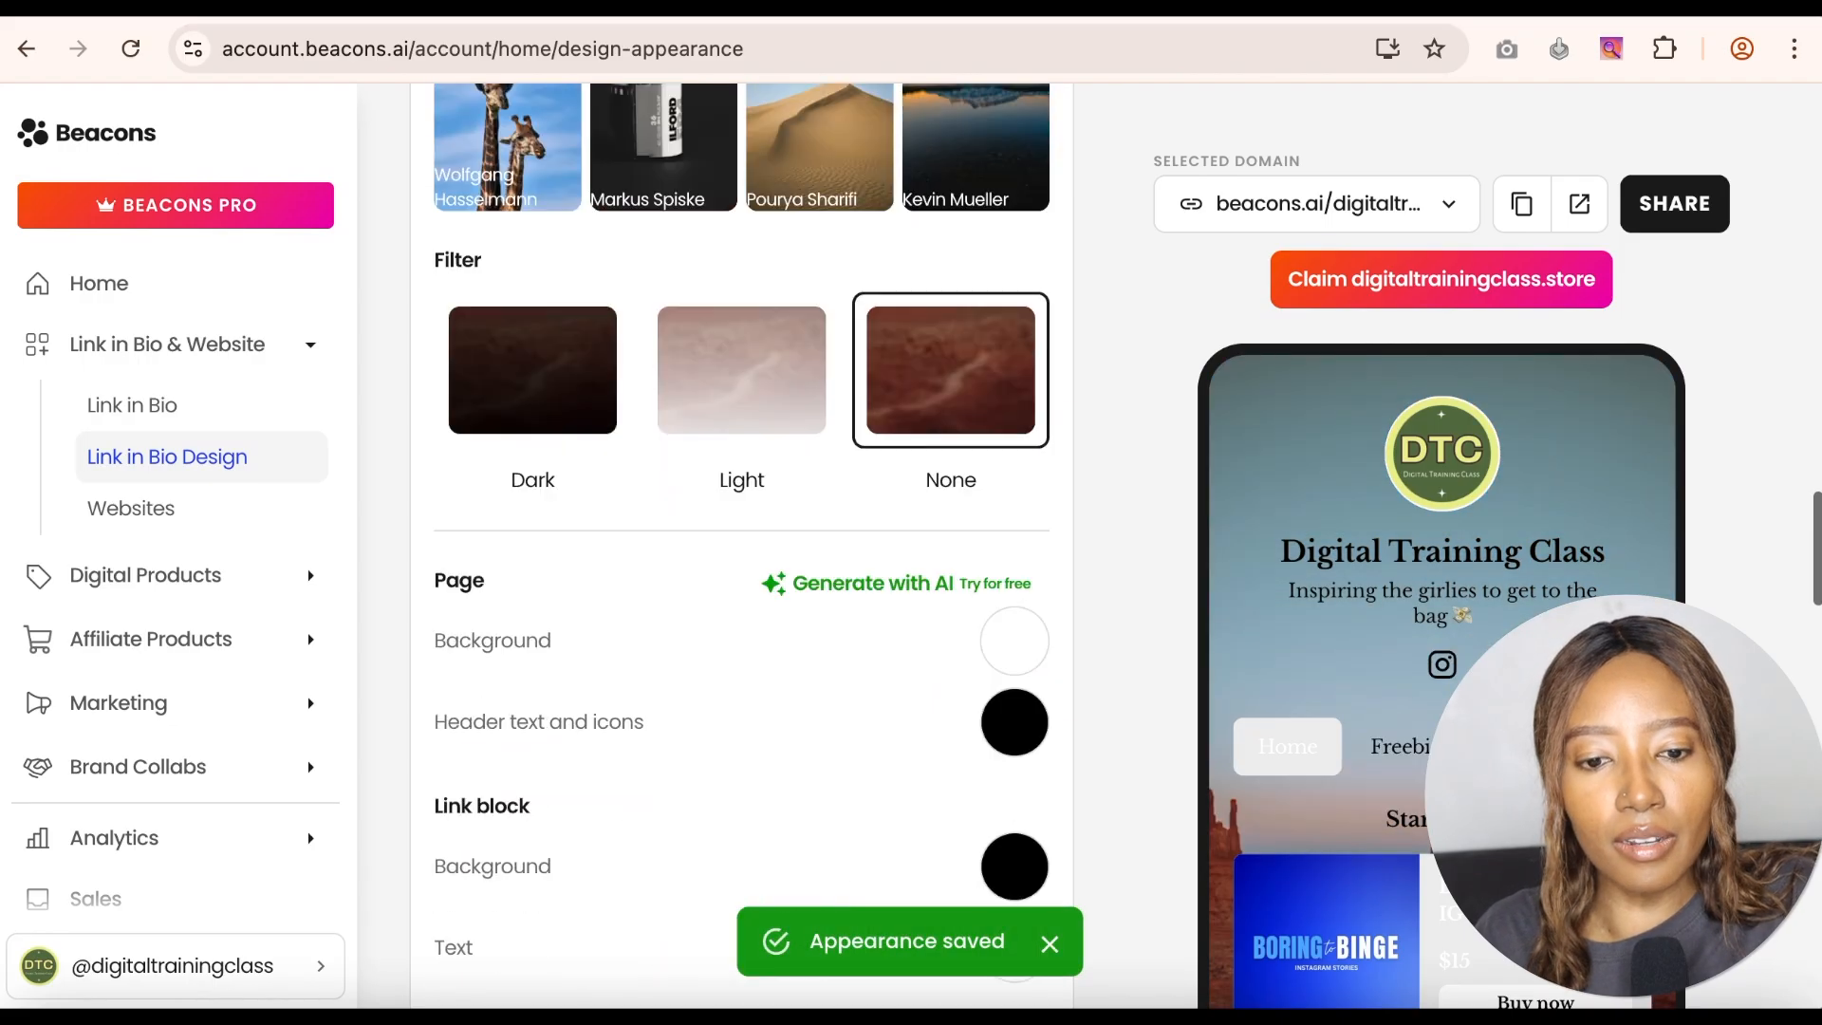
- Review the page and link block color settings, and open the Brand Kit from the appearance options for editing
scroll(741, 546, "down", 9)
scroll(909, 453, "down", 5)
scroll(909, 453, "up", 15)
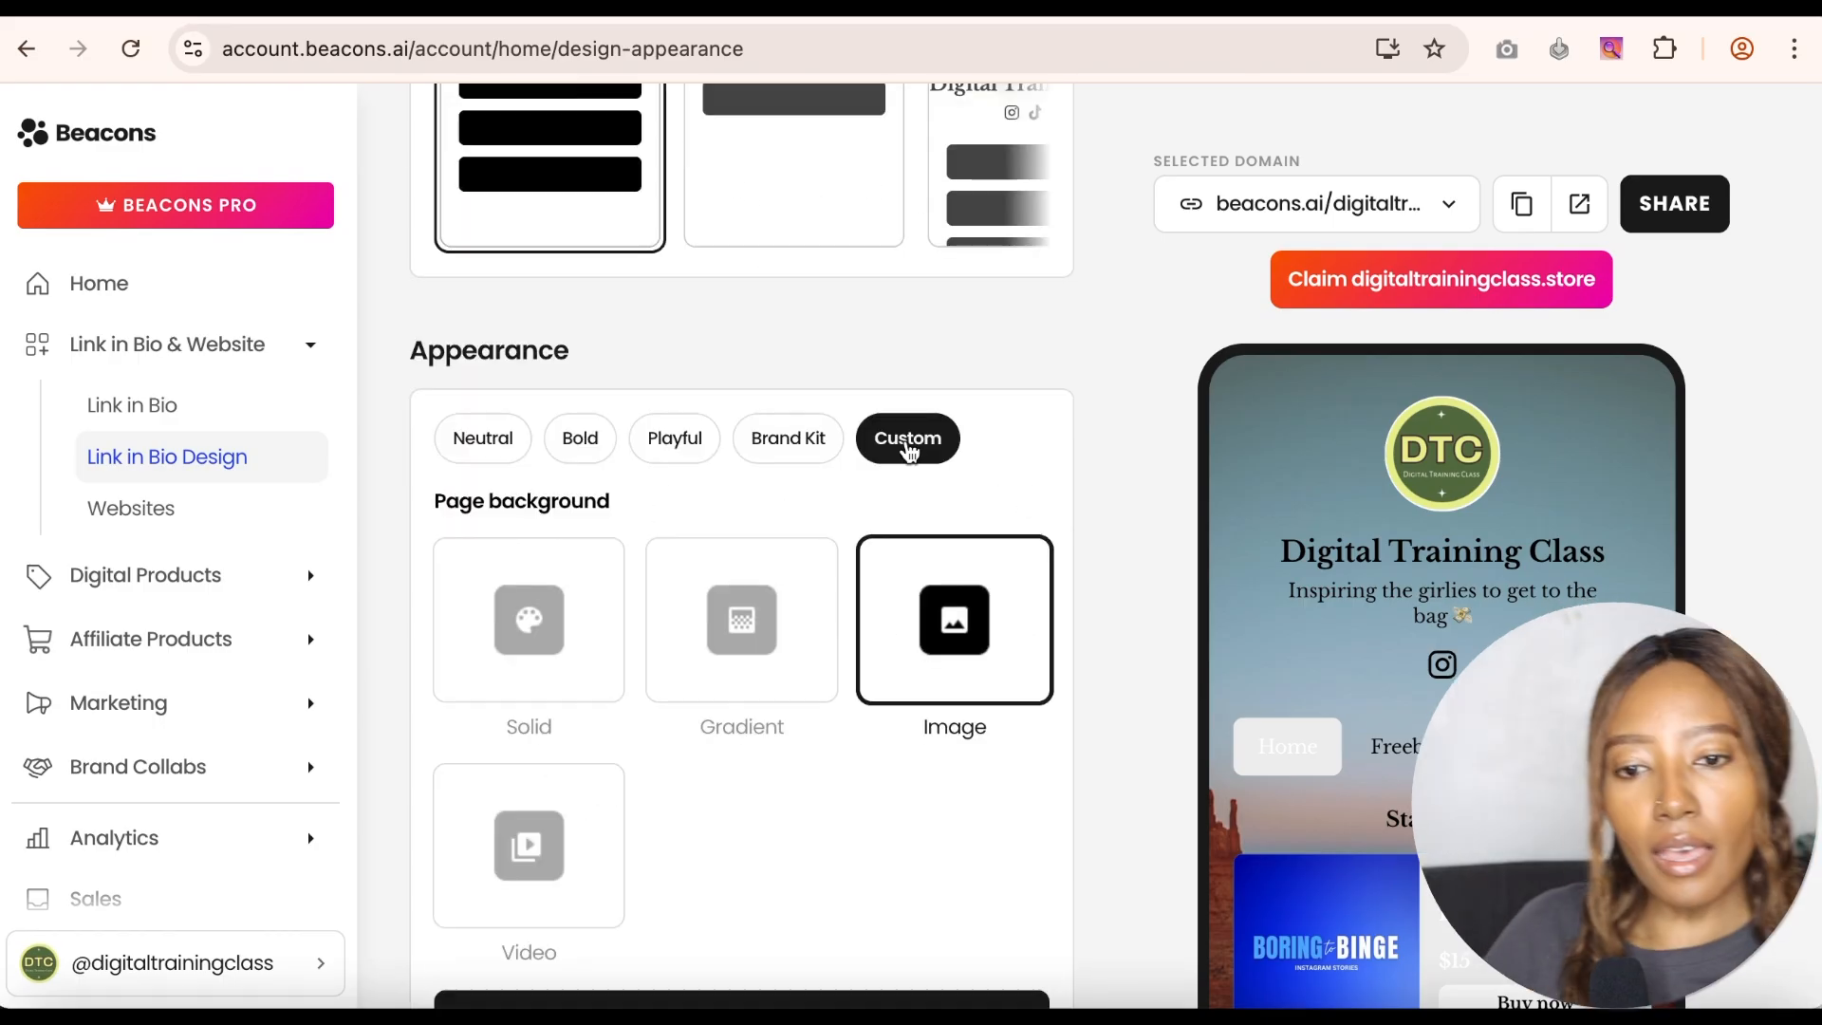
left_click(514, 441)
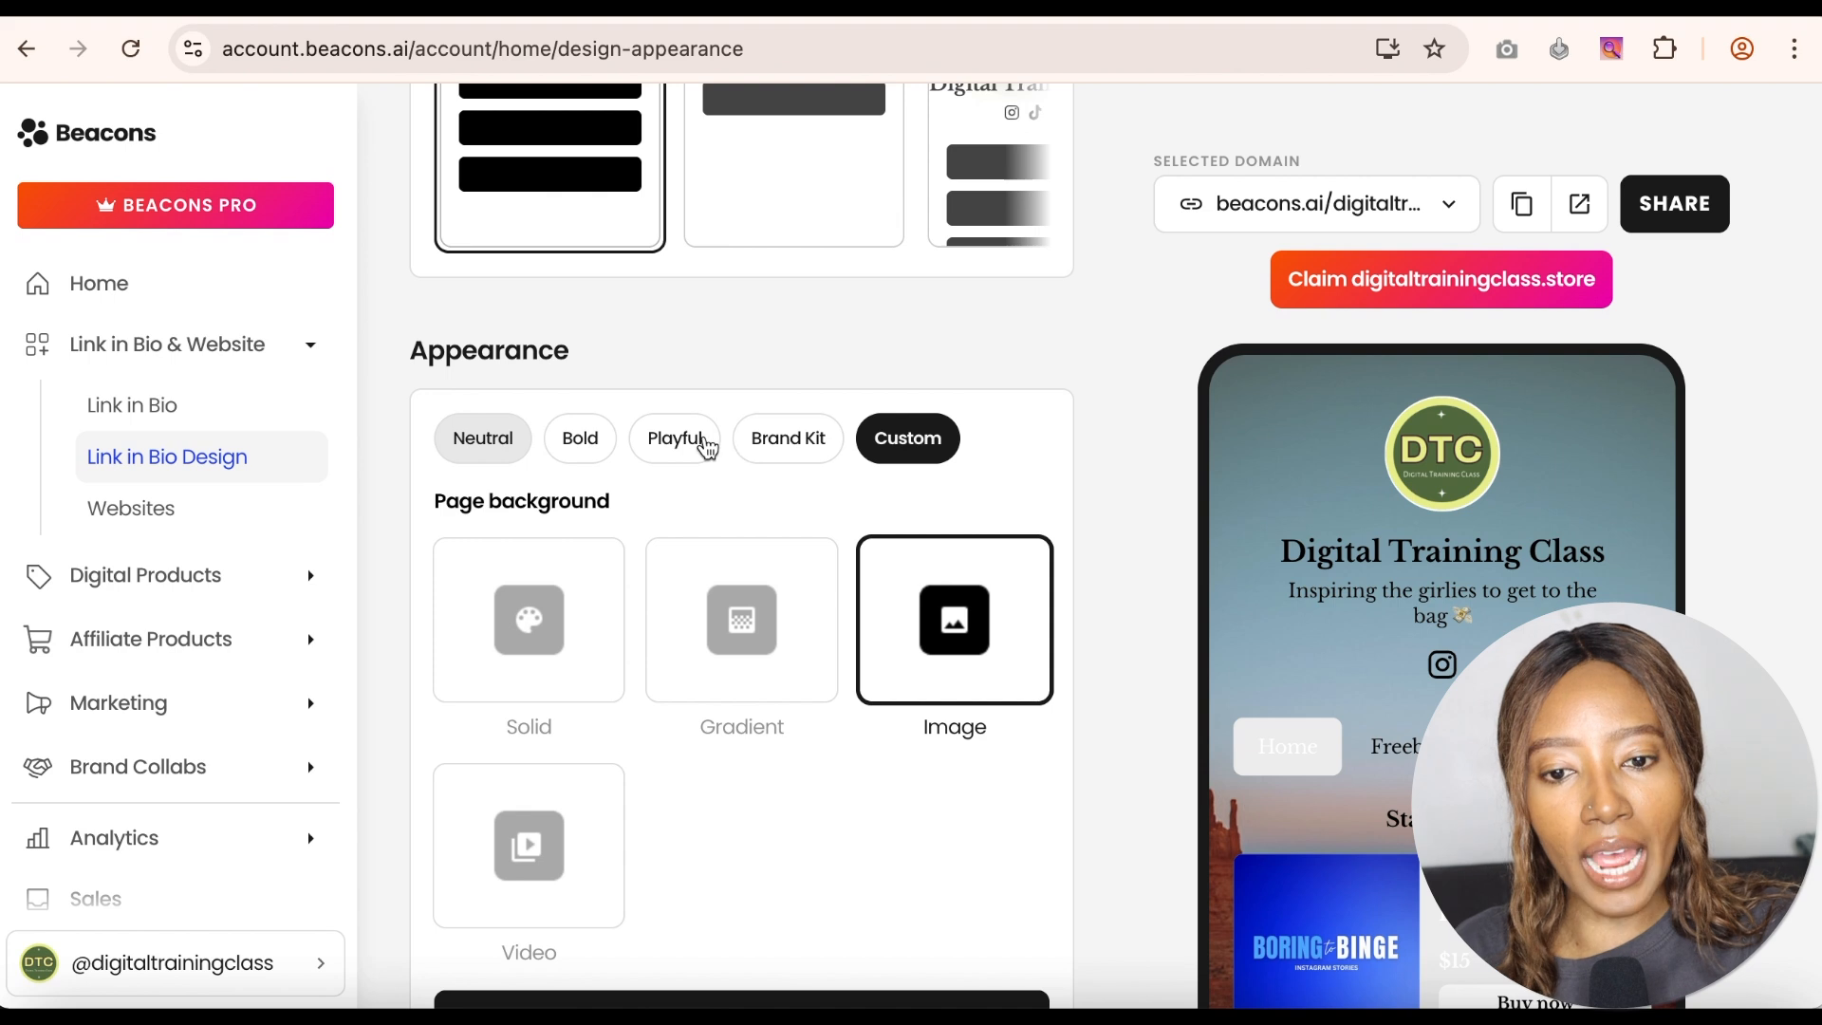
left_click(792, 440)
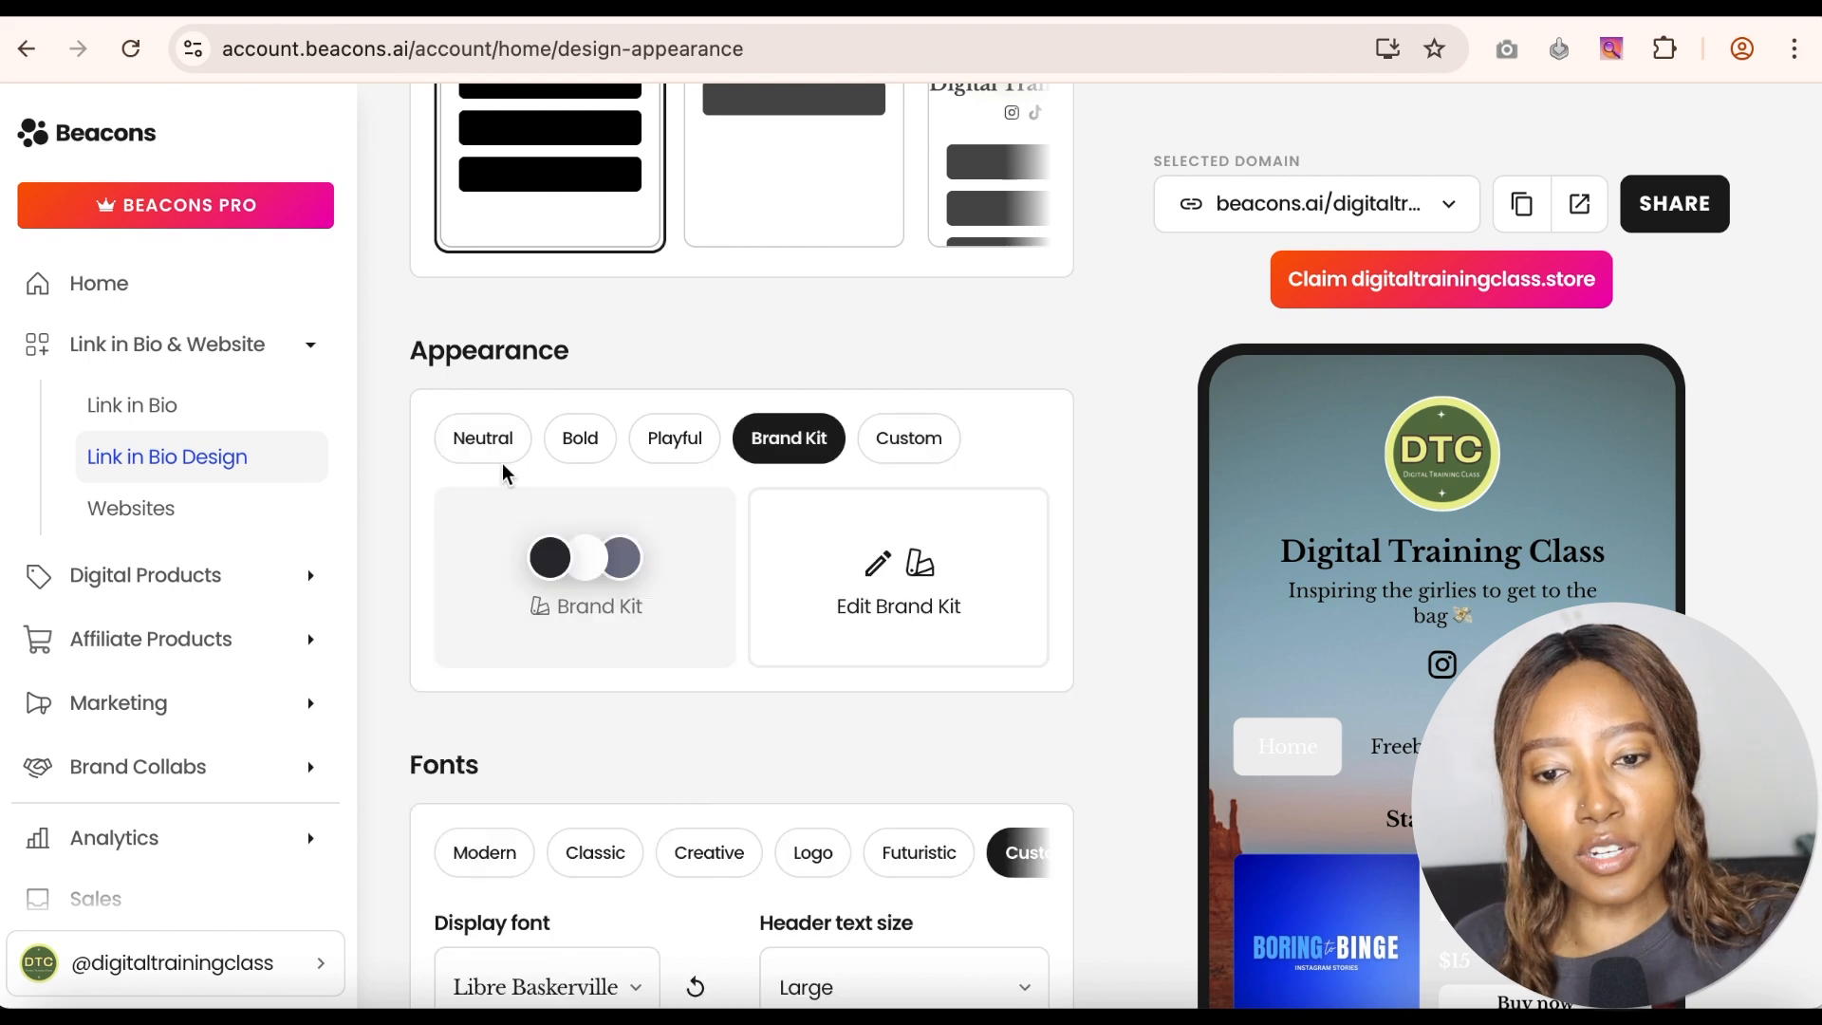
left_click(904, 600)
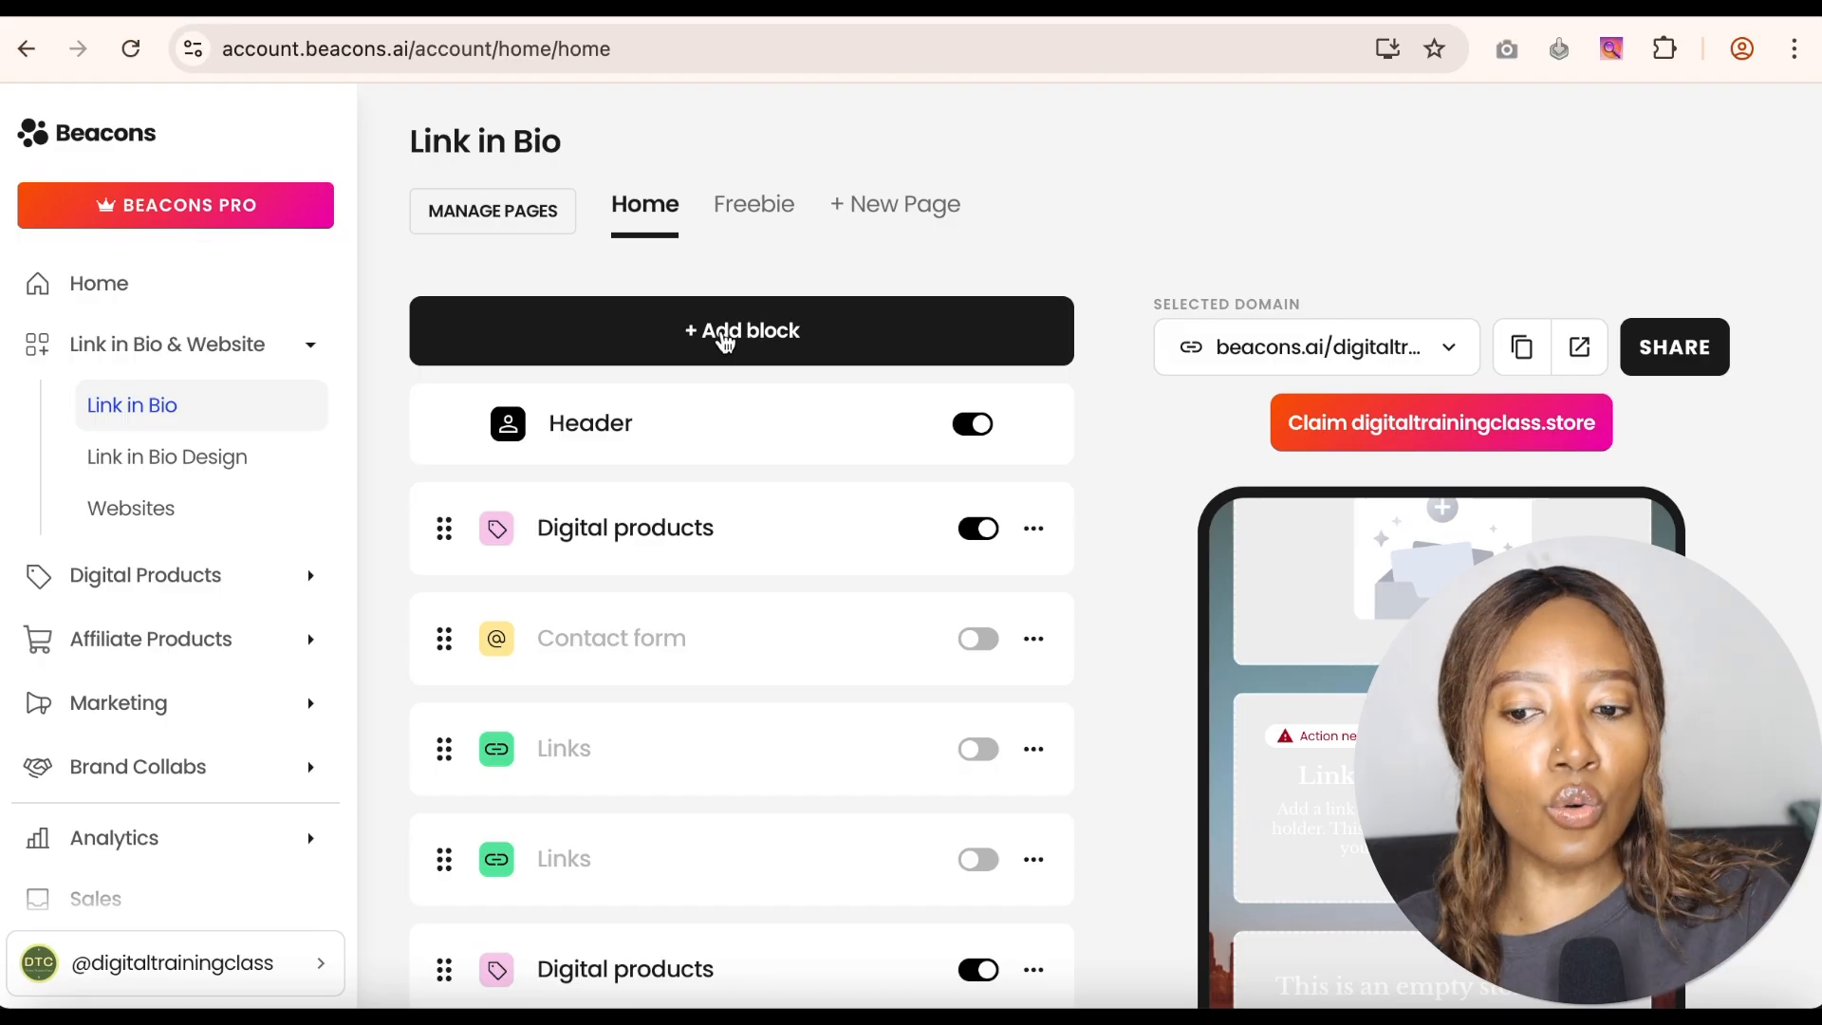
- Add a Digital products block to the Home page of the Link in Bio
left_click(724, 347)
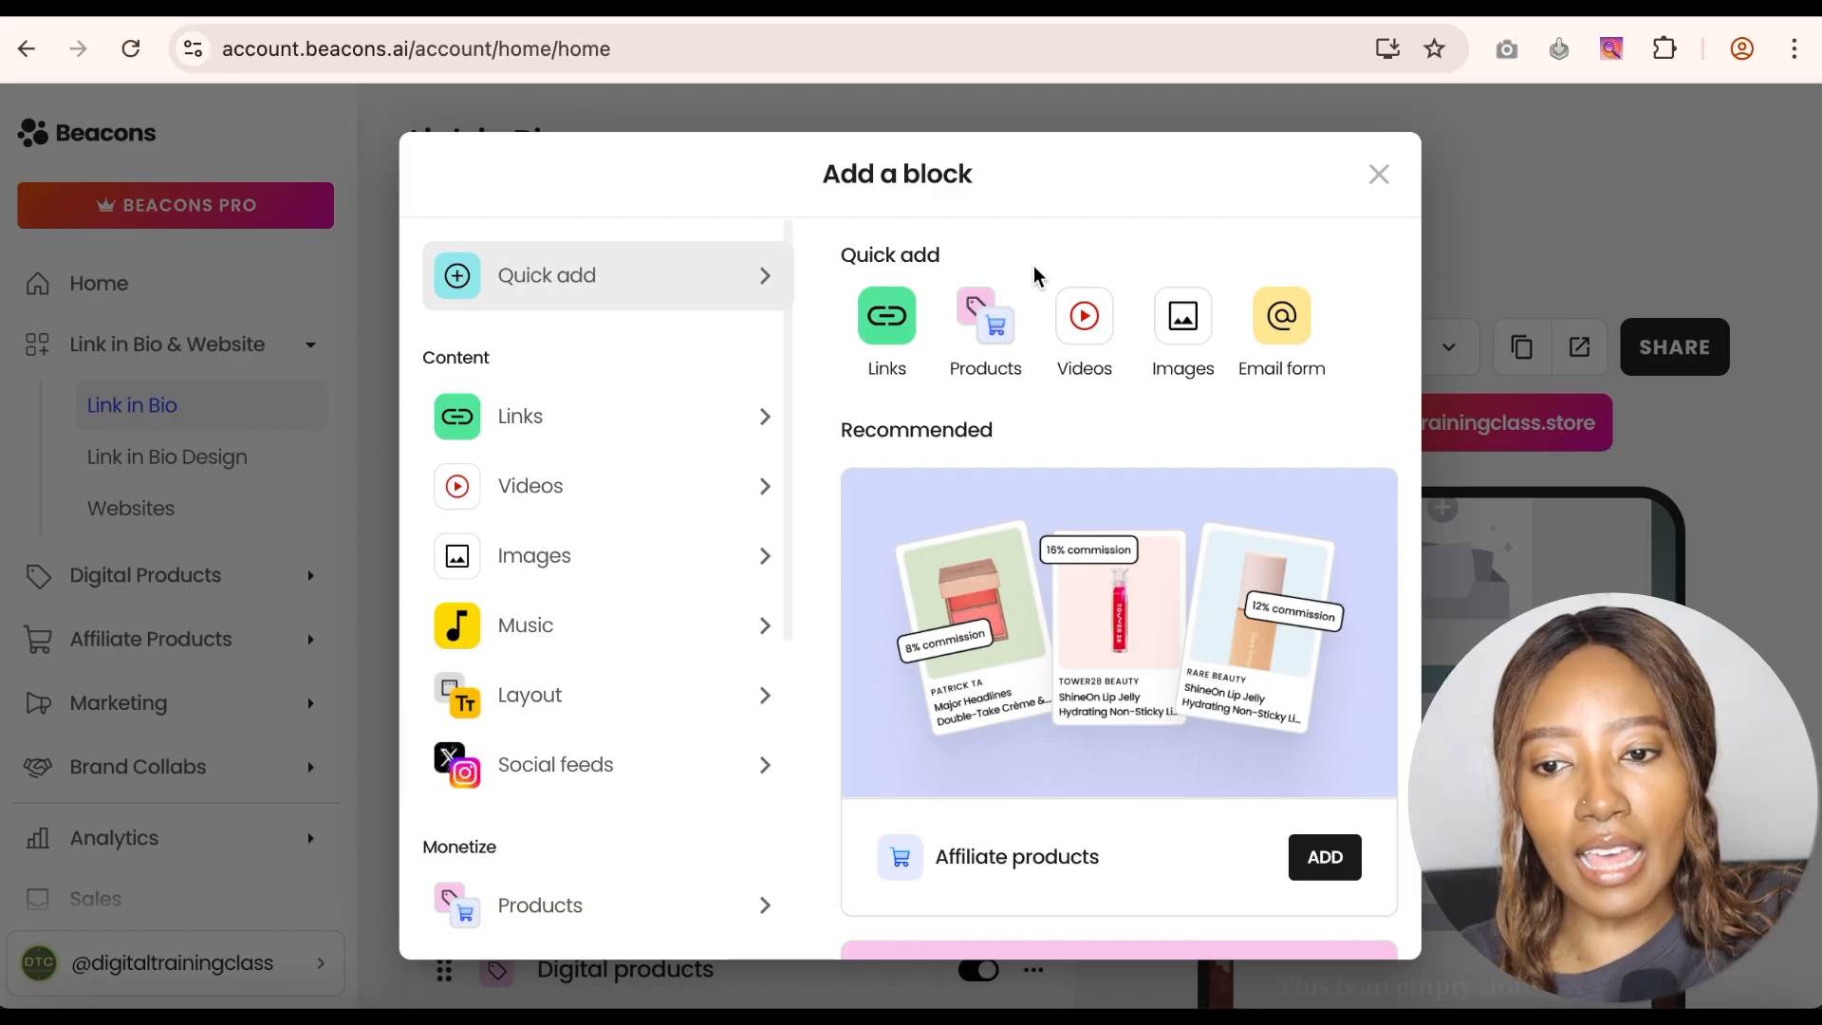
left_click(940, 306)
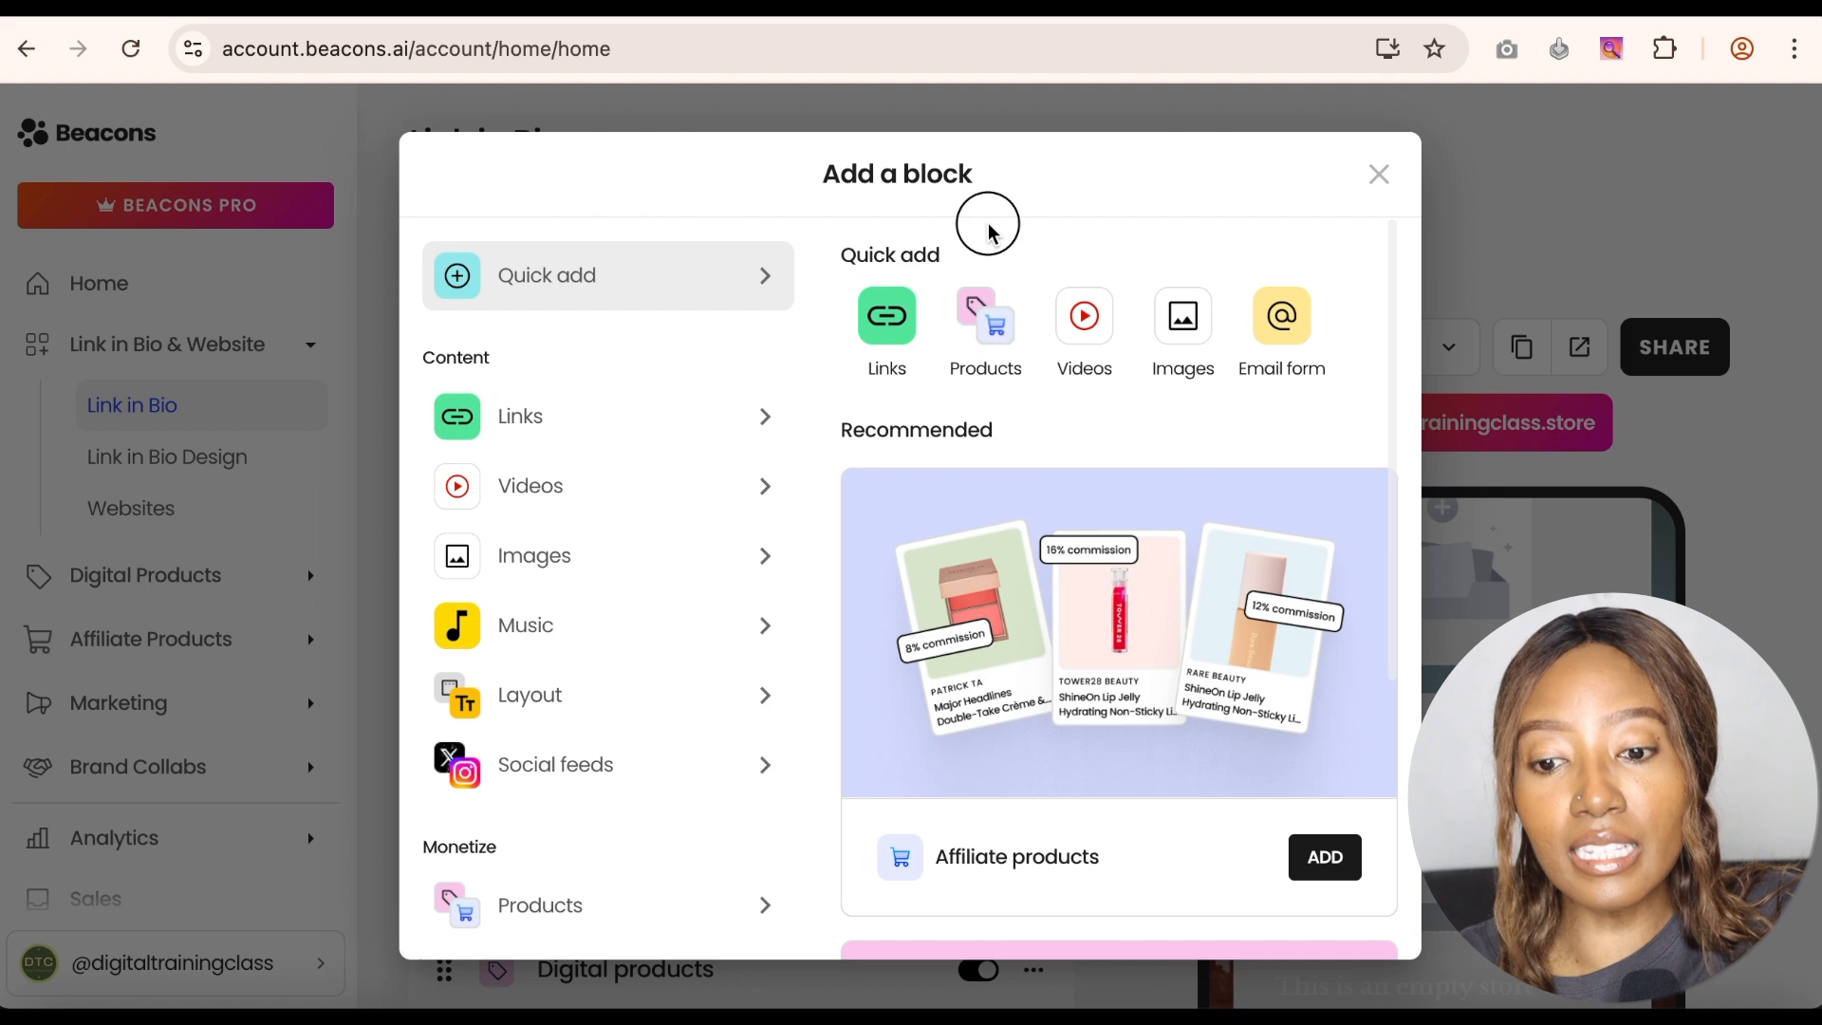
left_click(993, 344)
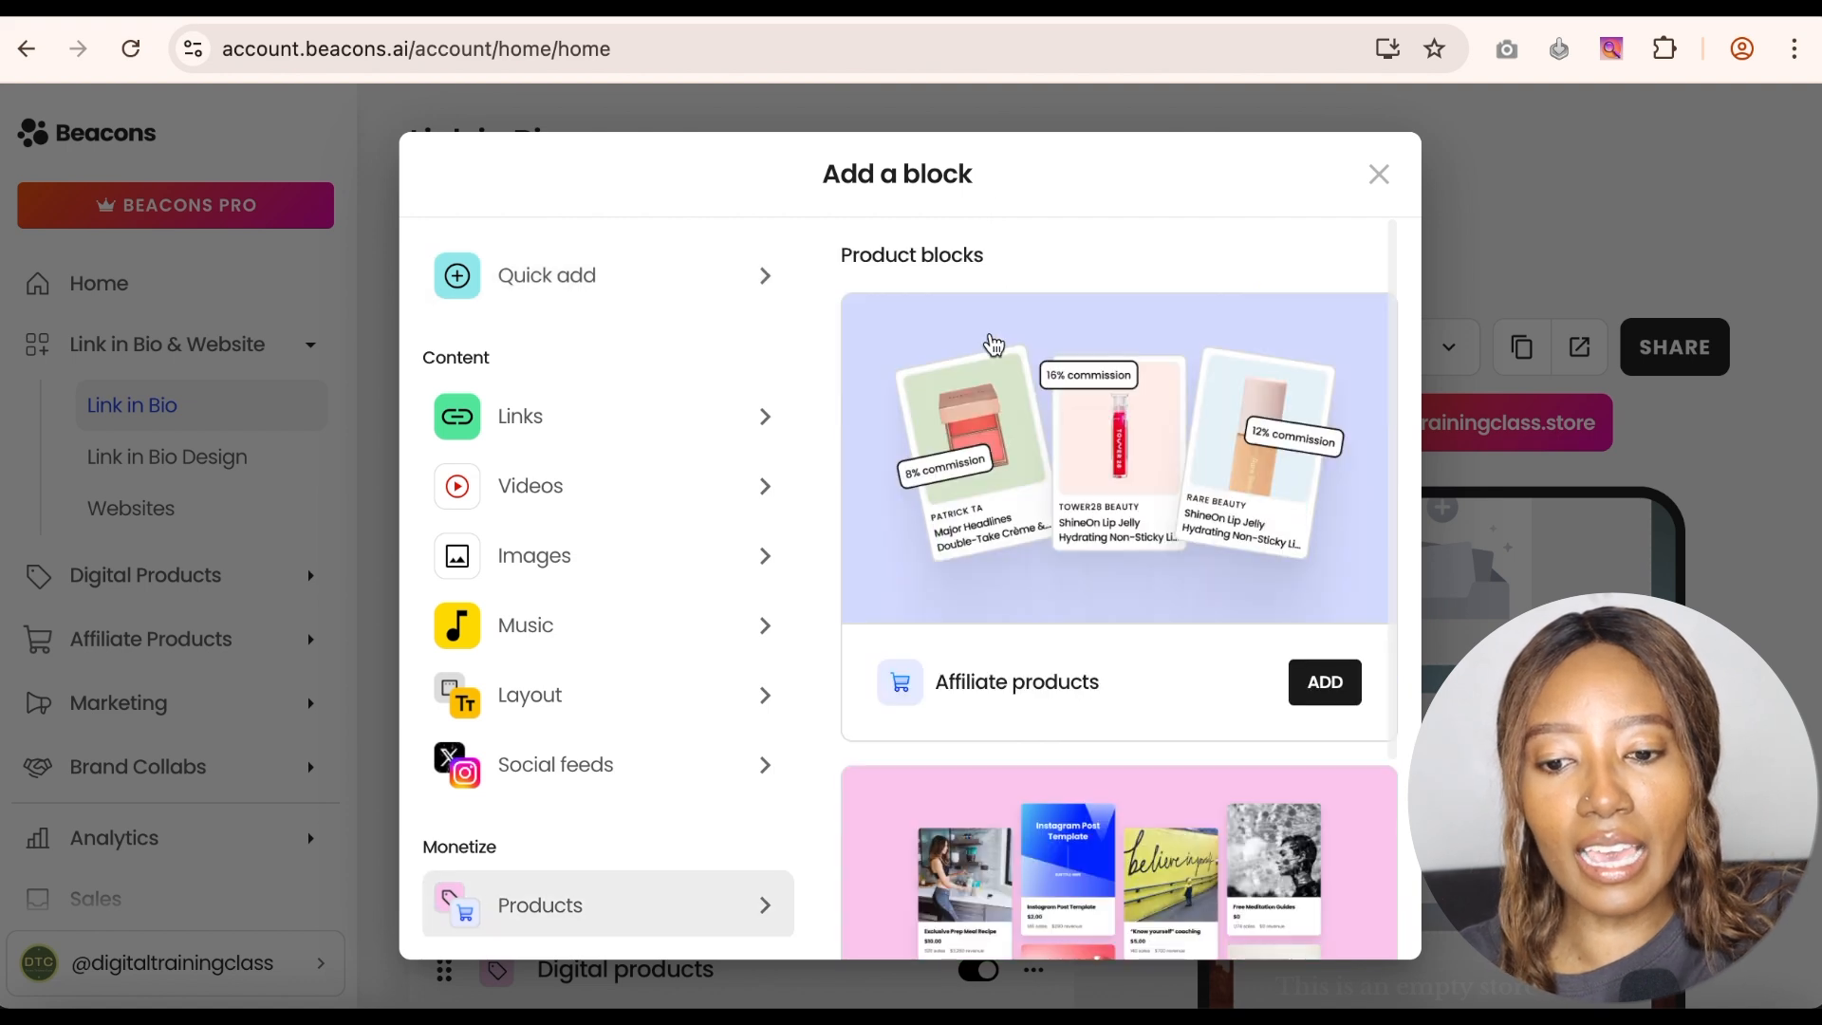
scroll(994, 344, "down", 3)
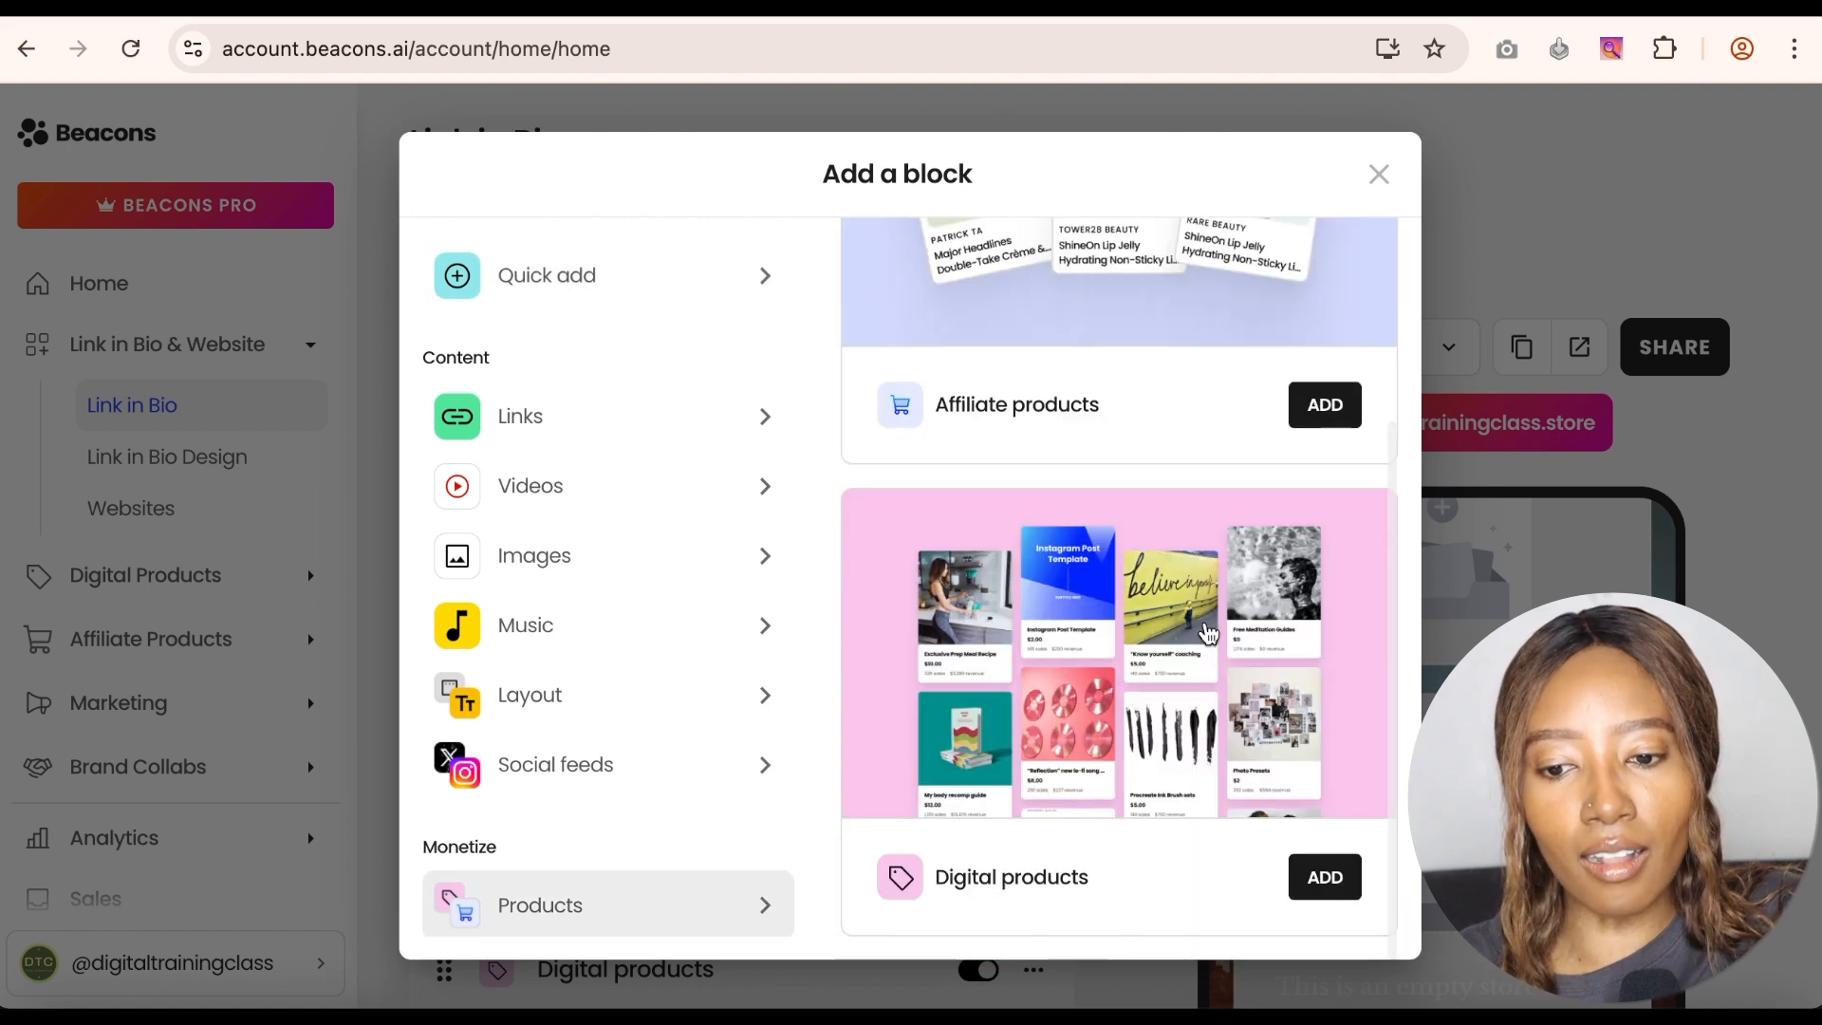
left_click(1344, 881)
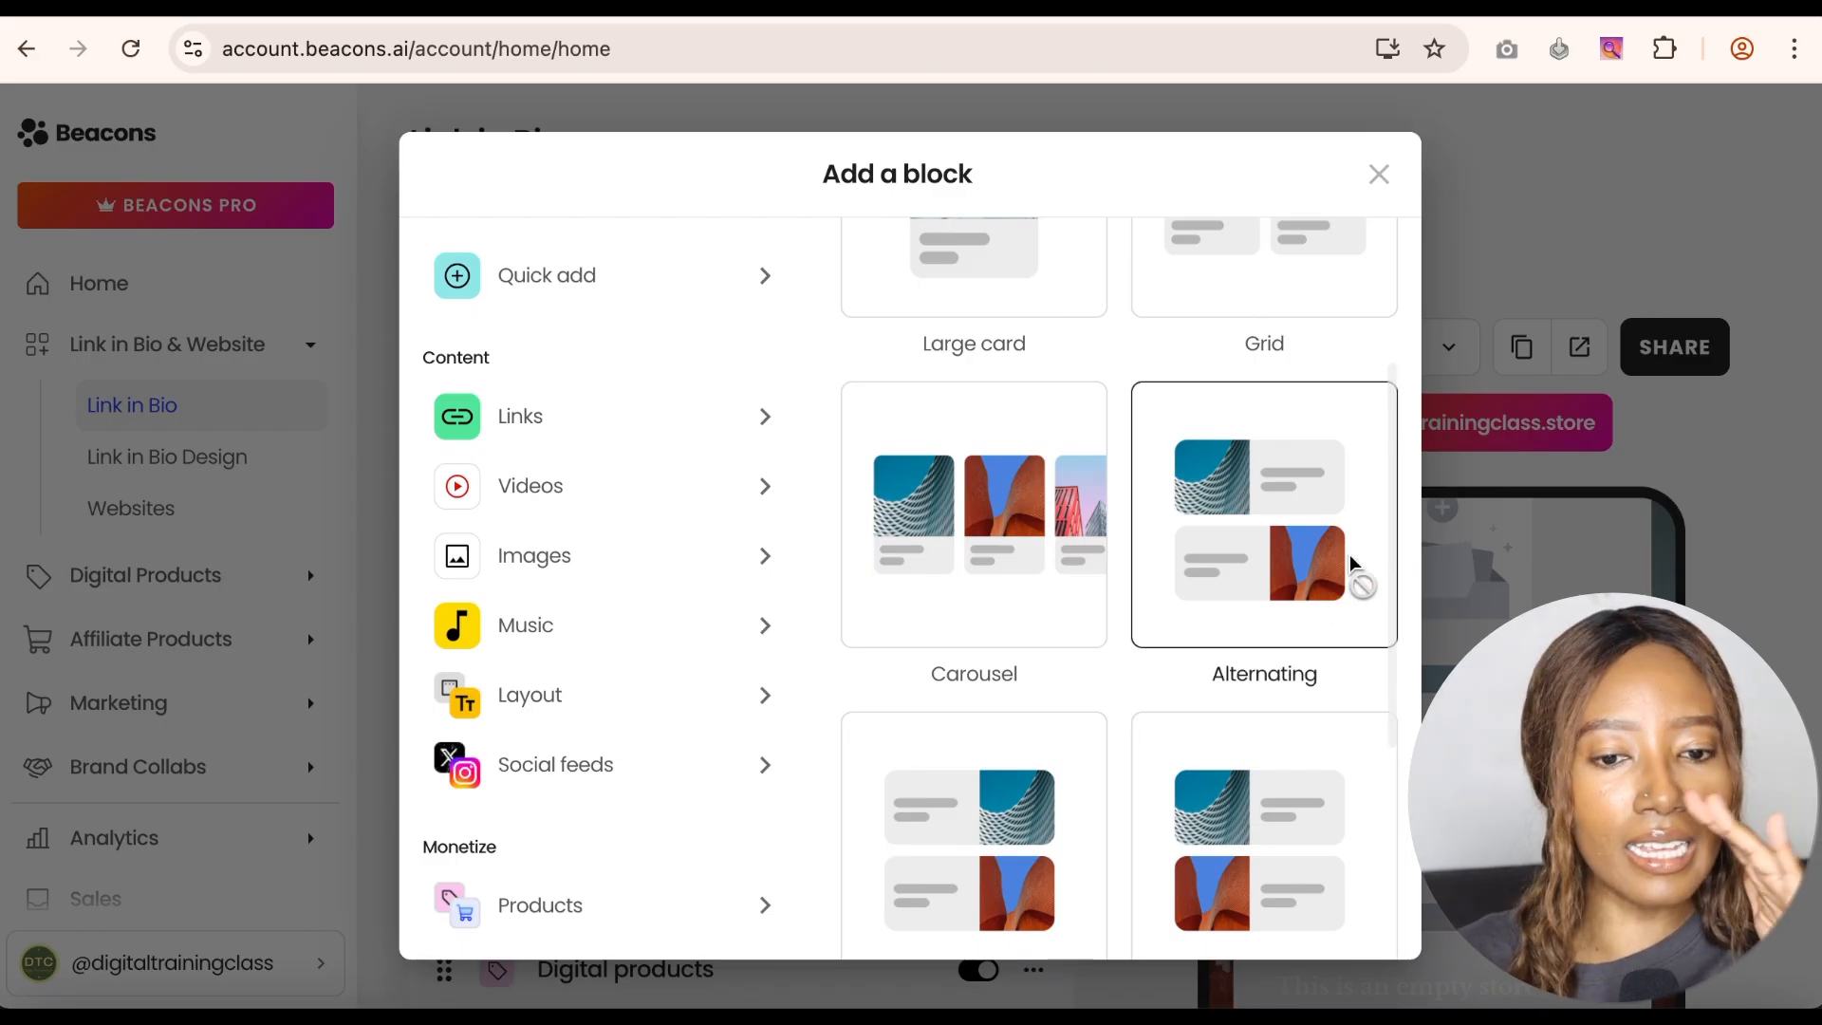
left_click(1264, 516)
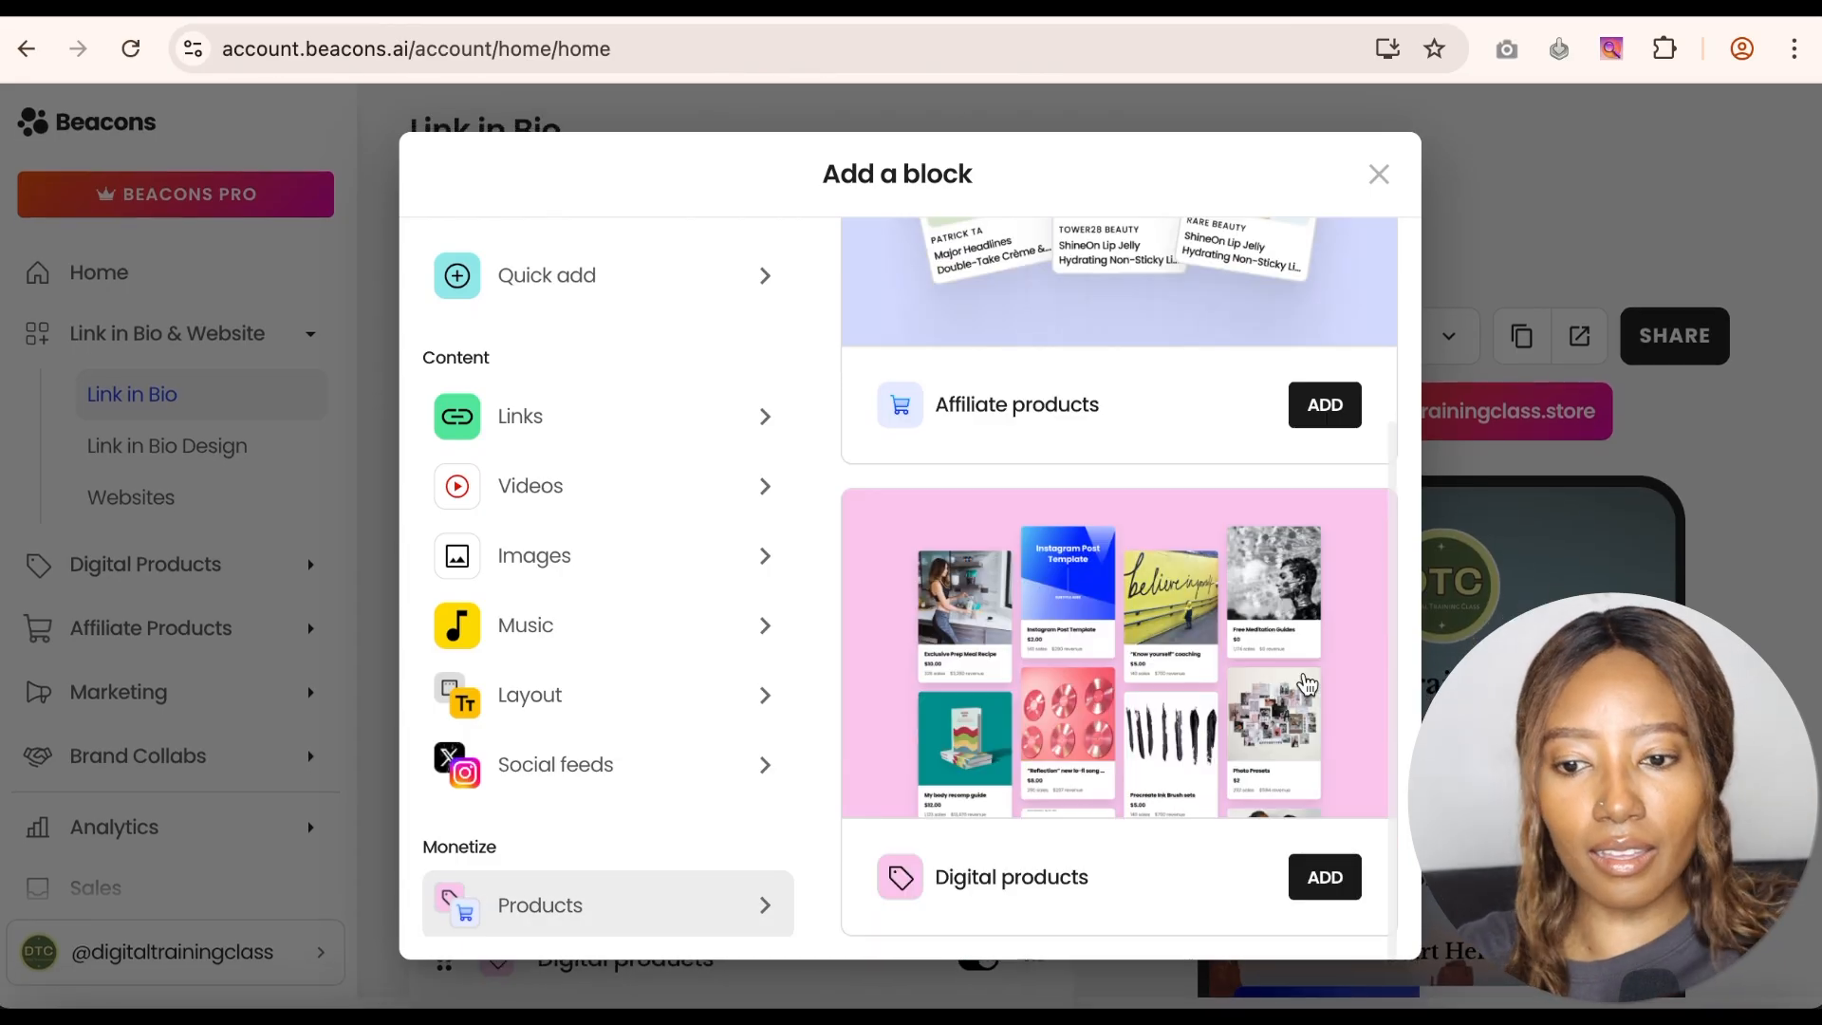
left_click(1326, 878)
left_click(1333, 894)
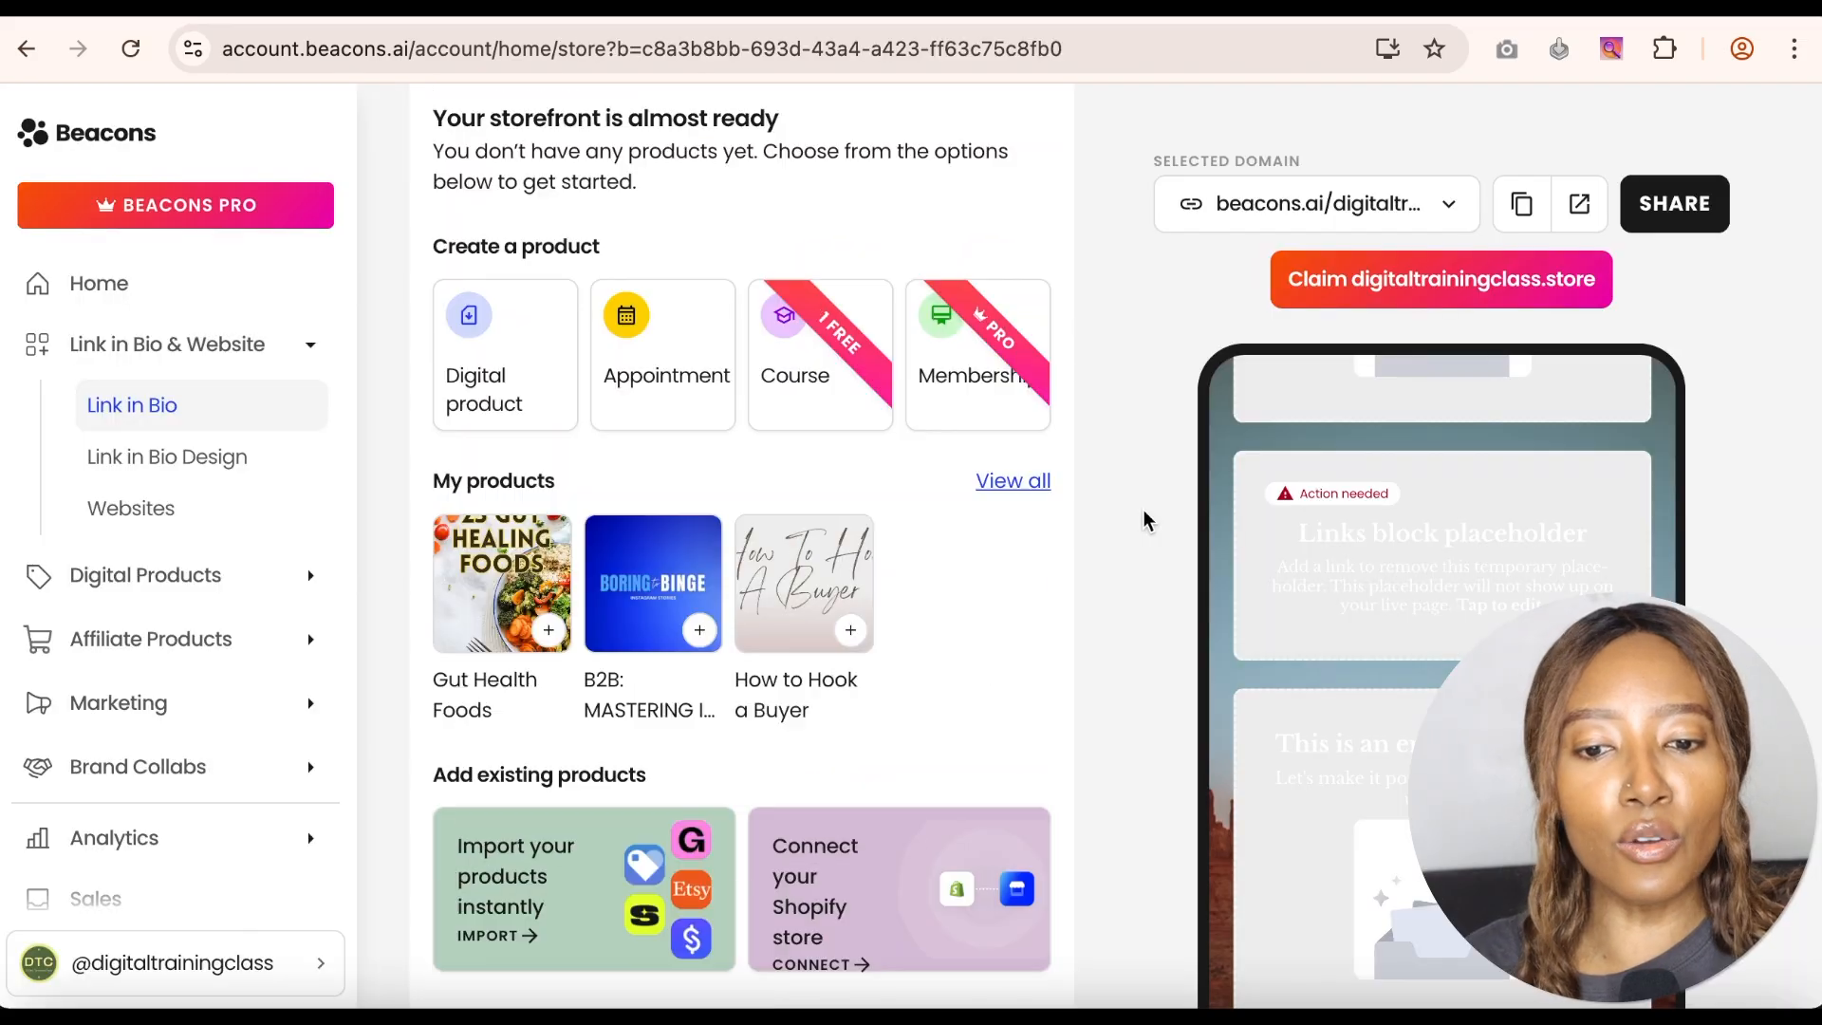
- Add the existing Gut Health Foods product to the new digital products block
scroll(1146, 520, "down", 3)
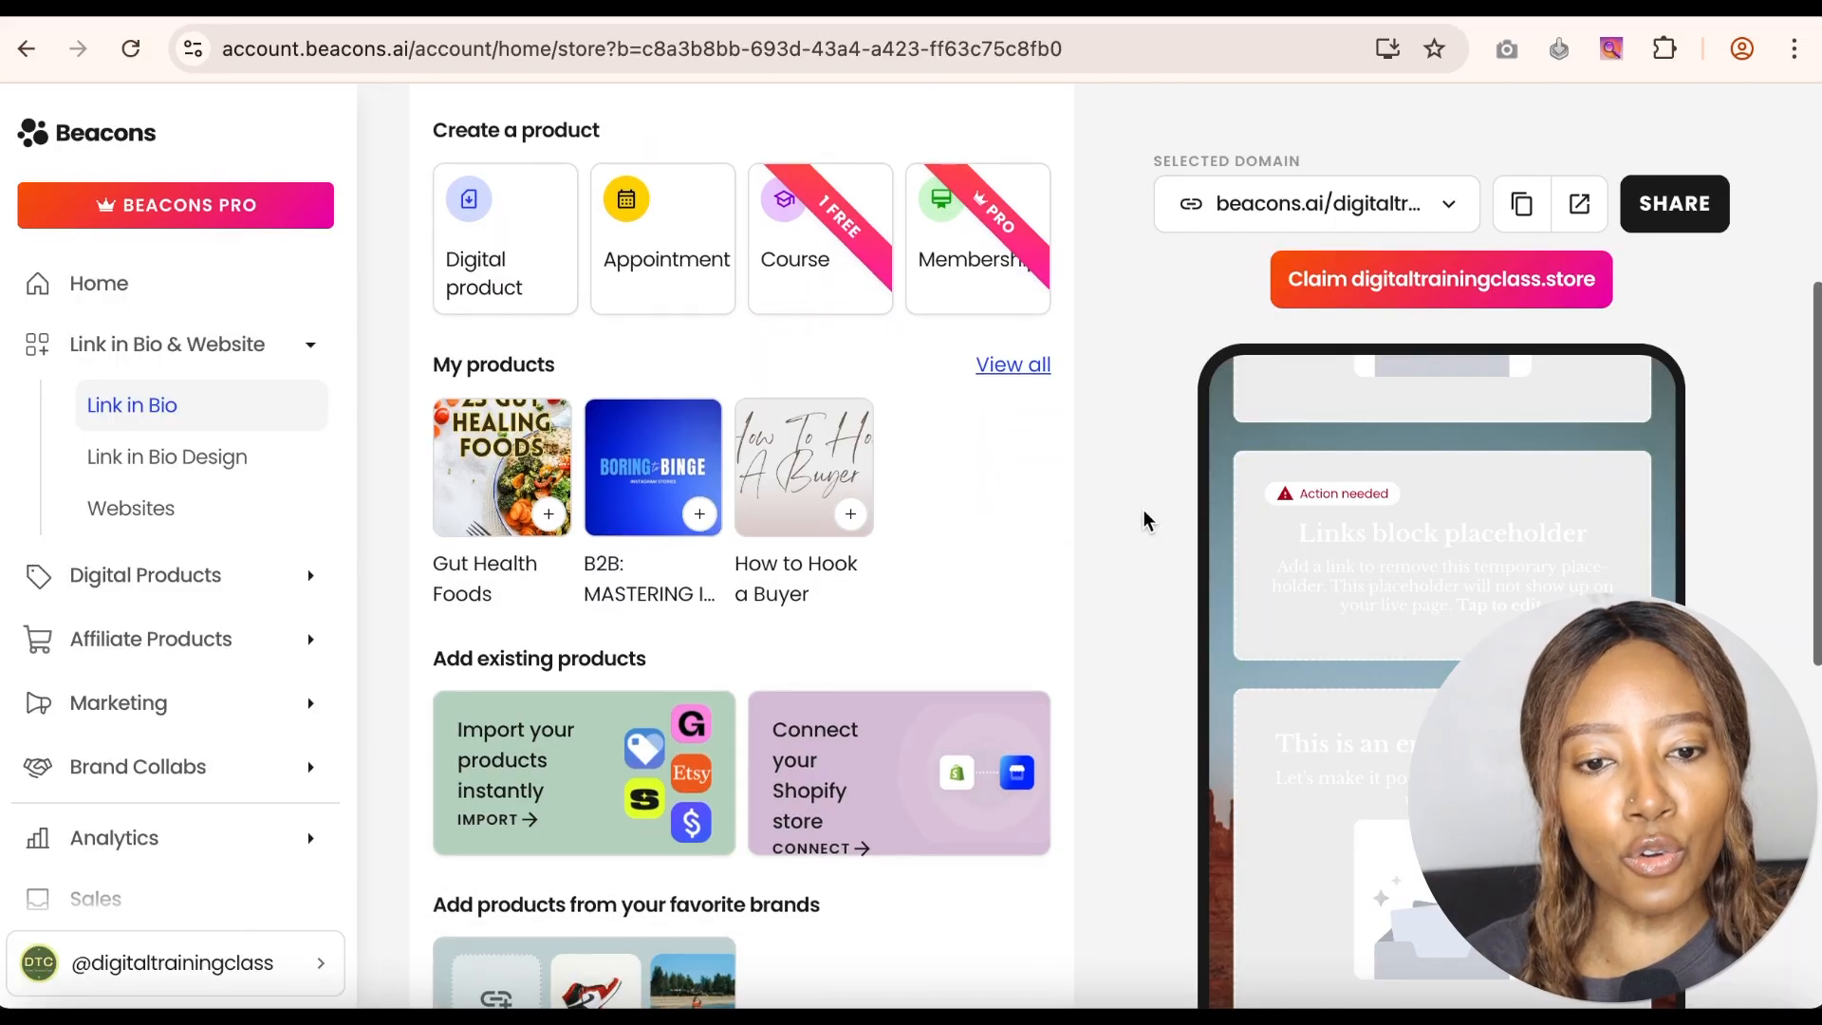
left_click_drag(497, 564, 429, 572)
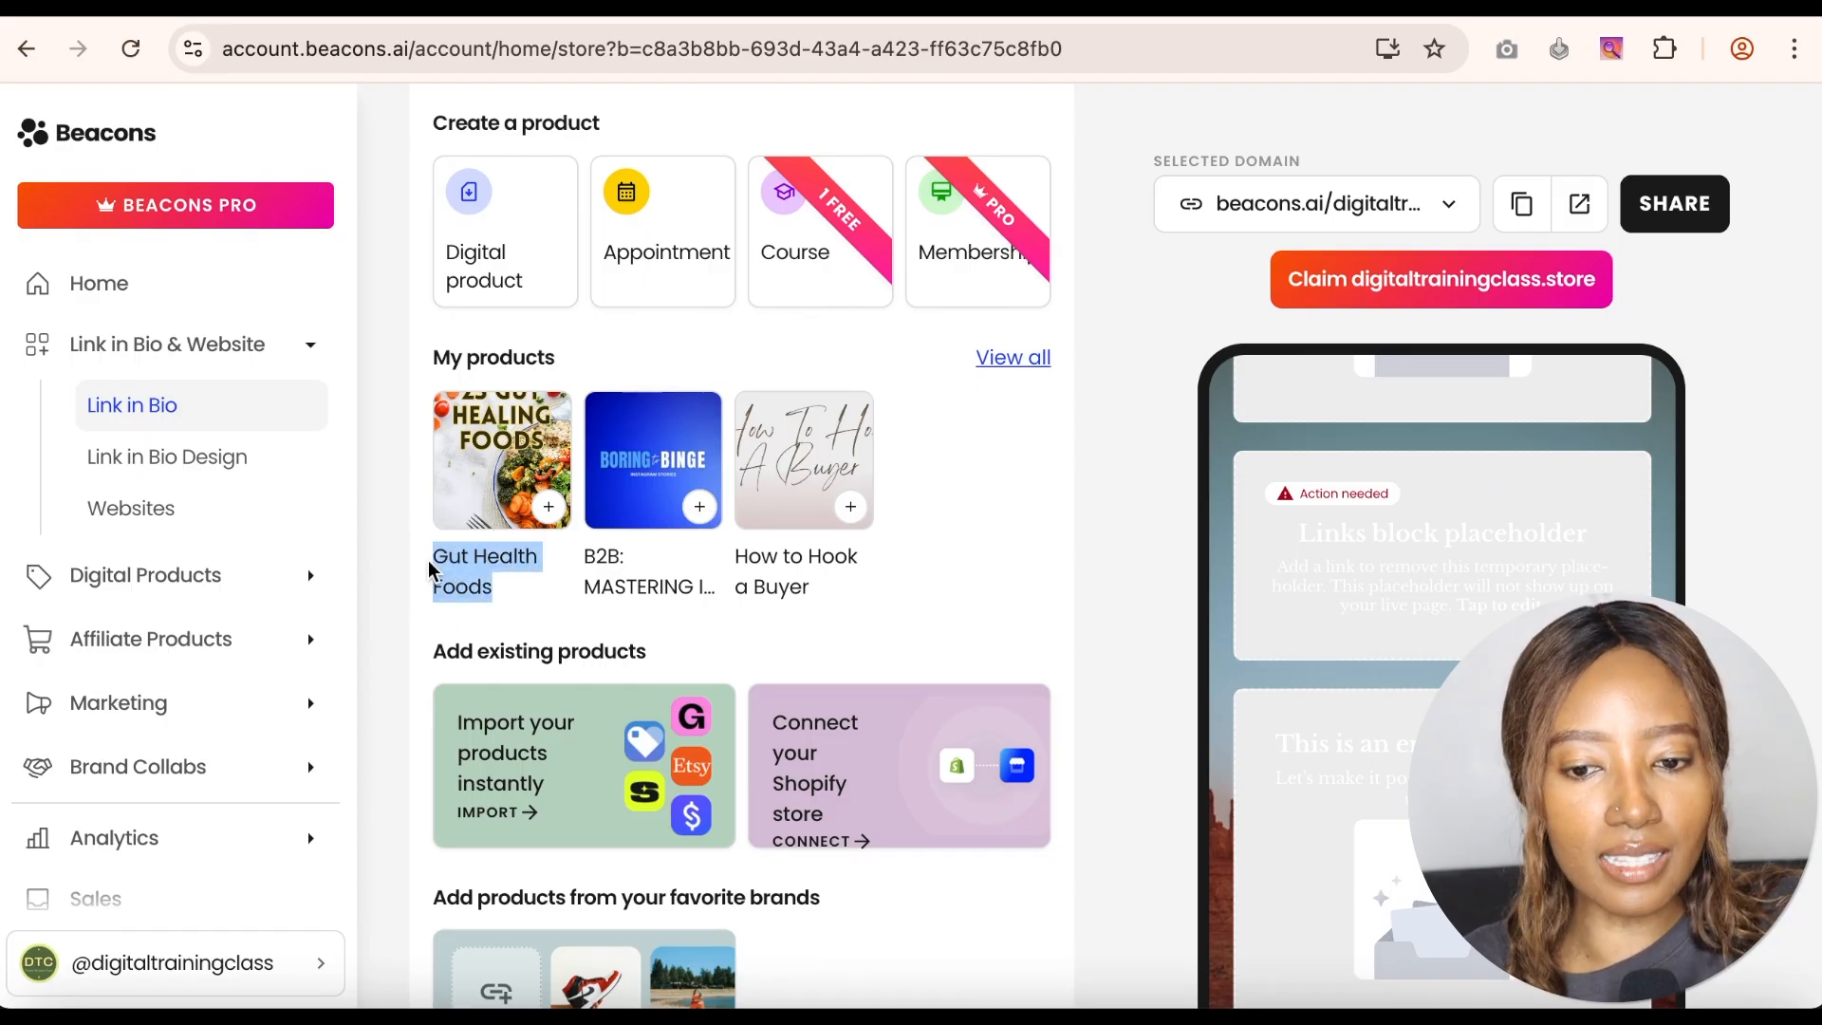
left_click(549, 508)
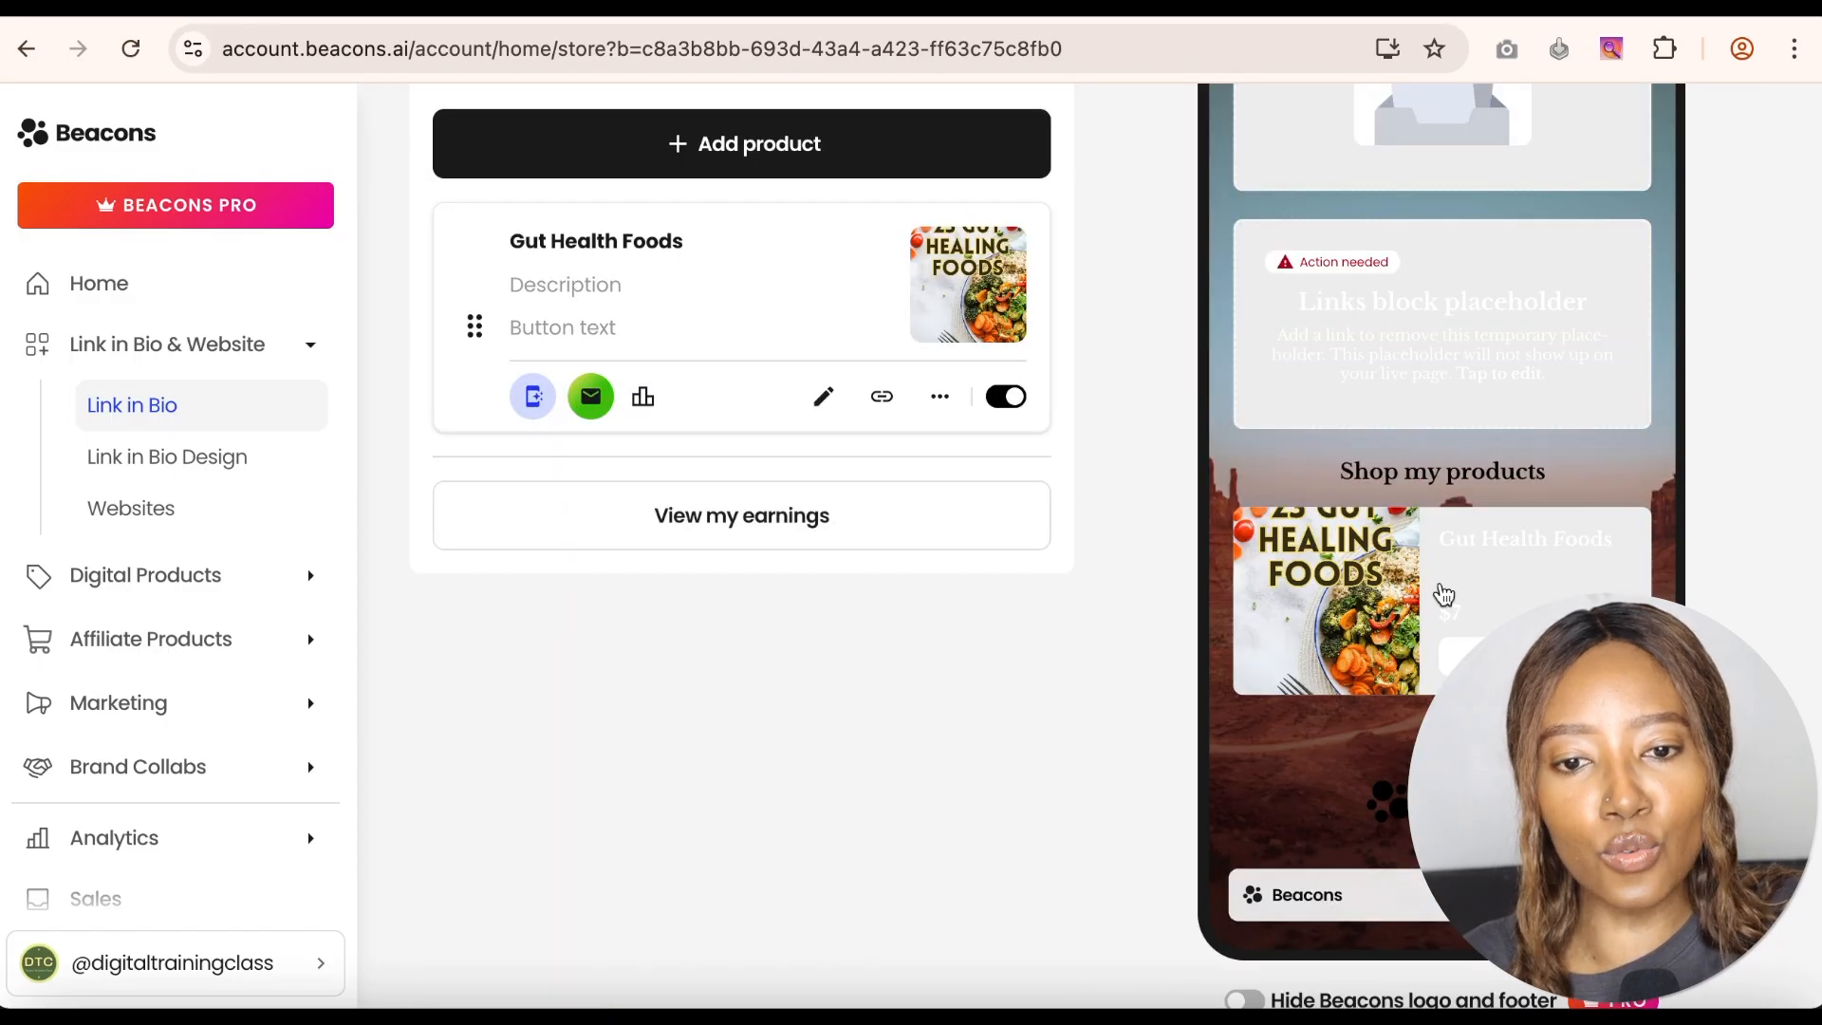